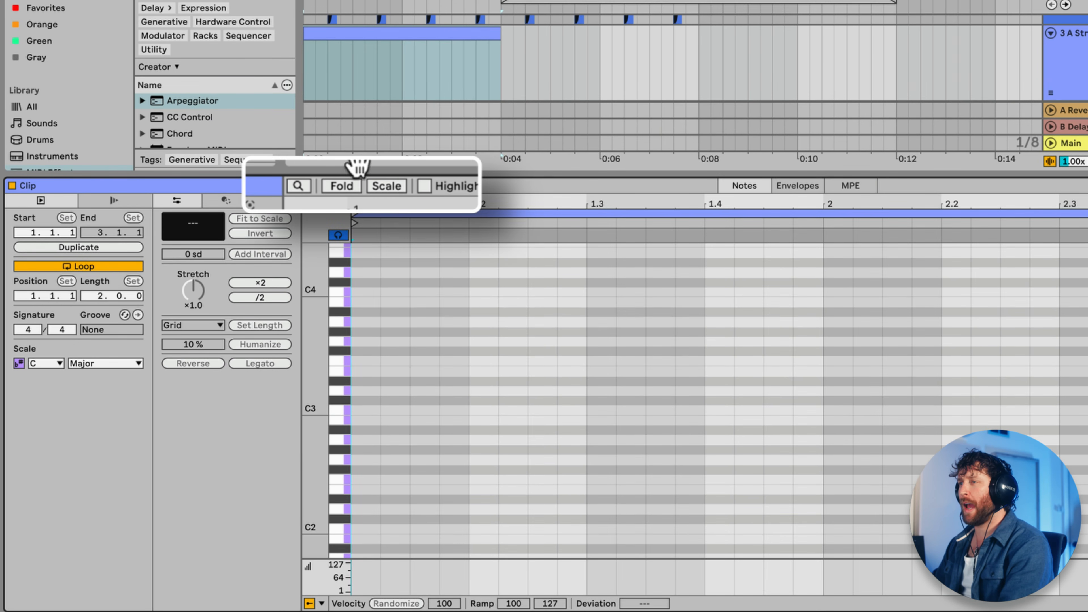
# - Limit the clip's piano roll to the notes of the C Major scale and audition several of its keys
pyautogui.click(386, 186)
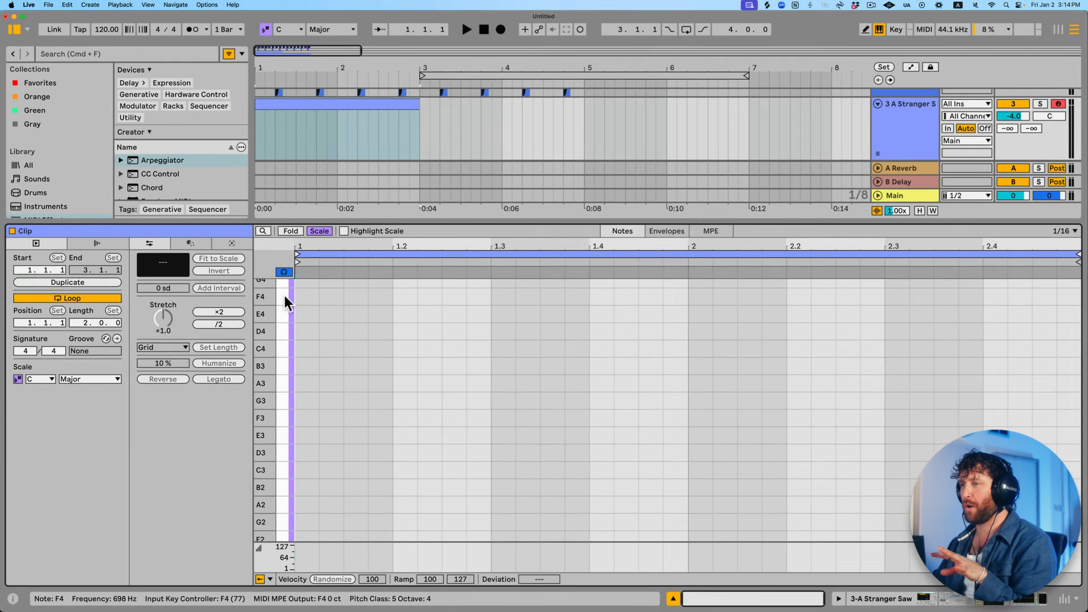
pyautogui.moveTo(284, 296); pyautogui.dragTo(283, 470)
pyautogui.moveTo(556, 399); pyautogui.dragTo(560, 251)
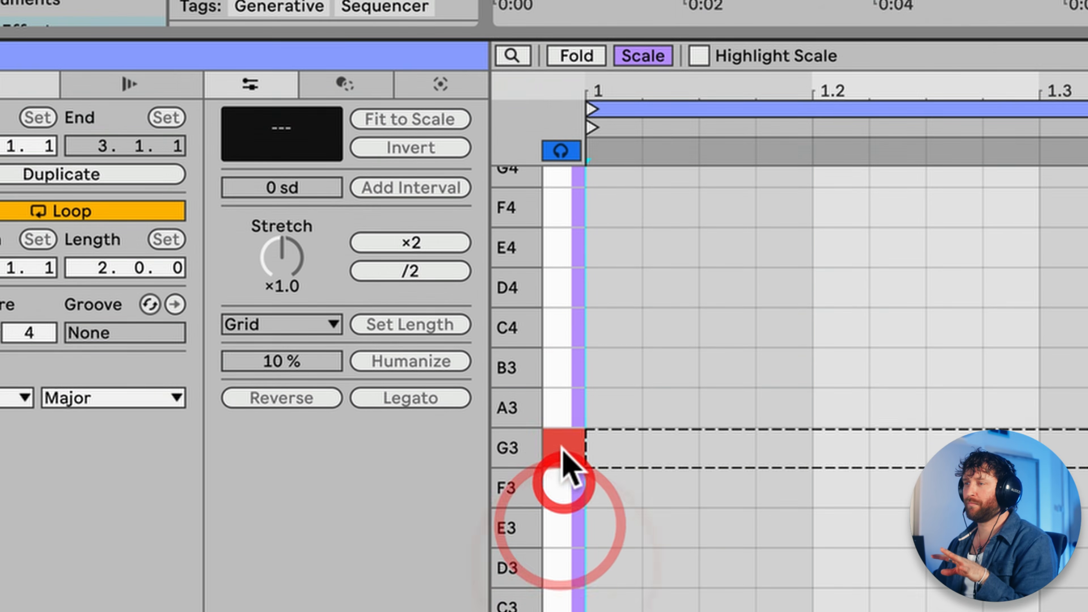
pyautogui.moveTo(561, 448); pyautogui.dragTo(562, 327)
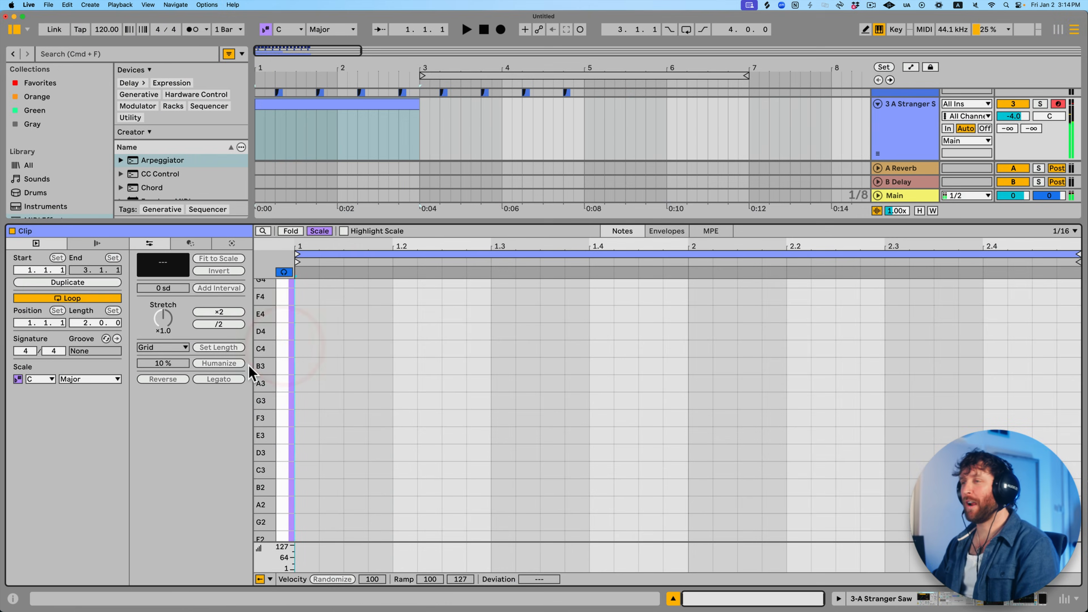
pyautogui.moveTo(261, 368); pyautogui.dragTo(240, 368)
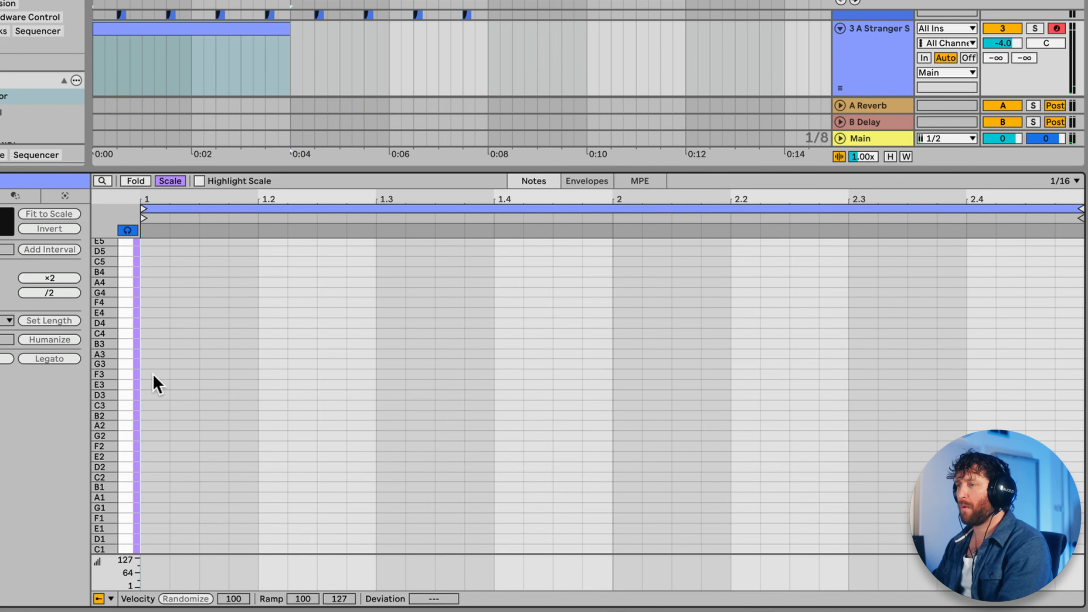
# - Enter a one-bar F3 at bar 1, a half-bar A3 at bar 2 and a half-bar G3 at 2.3
pyautogui.doubleClick(166, 374)
pyautogui.moveTo(241, 376); pyautogui.dragTo(744, 363)
pyautogui.doubleClick(619, 364)
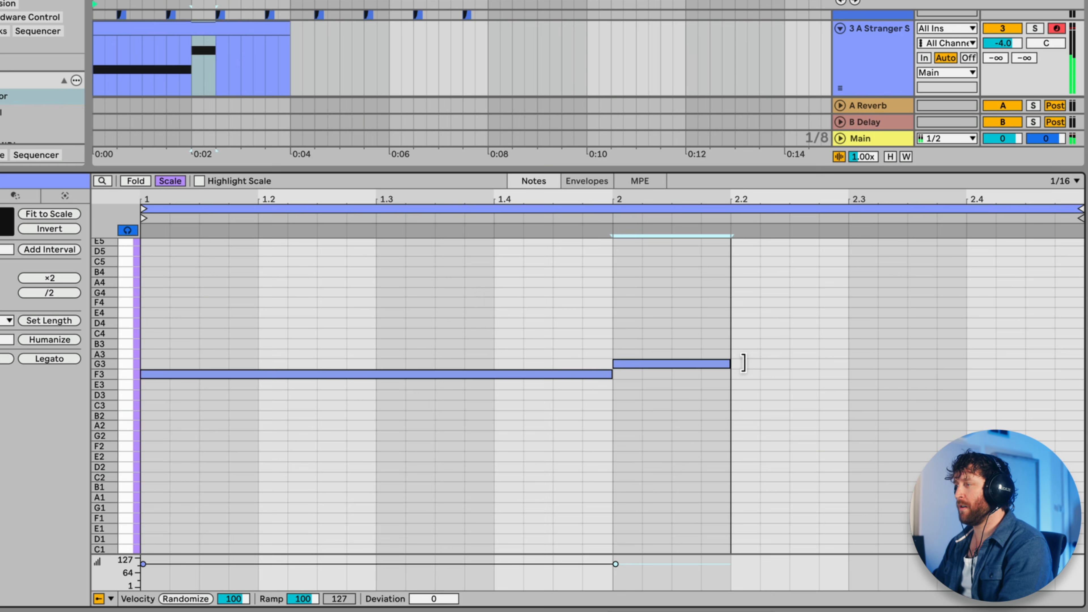
pyautogui.moveTo(830, 364); pyautogui.dragTo(1026, 362)
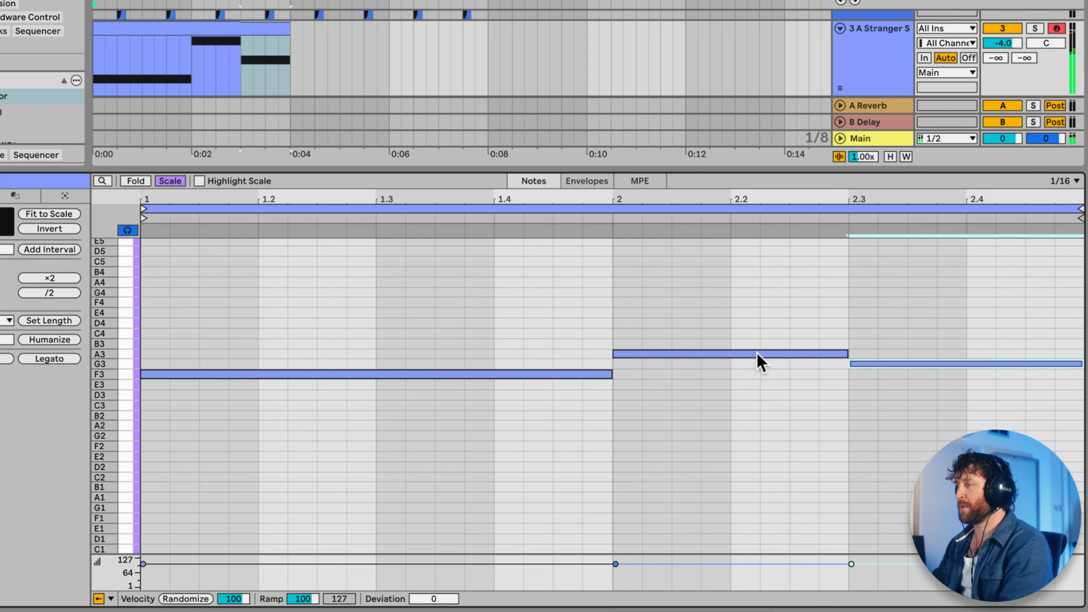
pyautogui.keyDown('alt'); pyautogui.moveTo(763, 354); pyautogui.dragTo(767, 310); pyautogui.keyUp('alt')
pyautogui.doubleClick(767, 310)
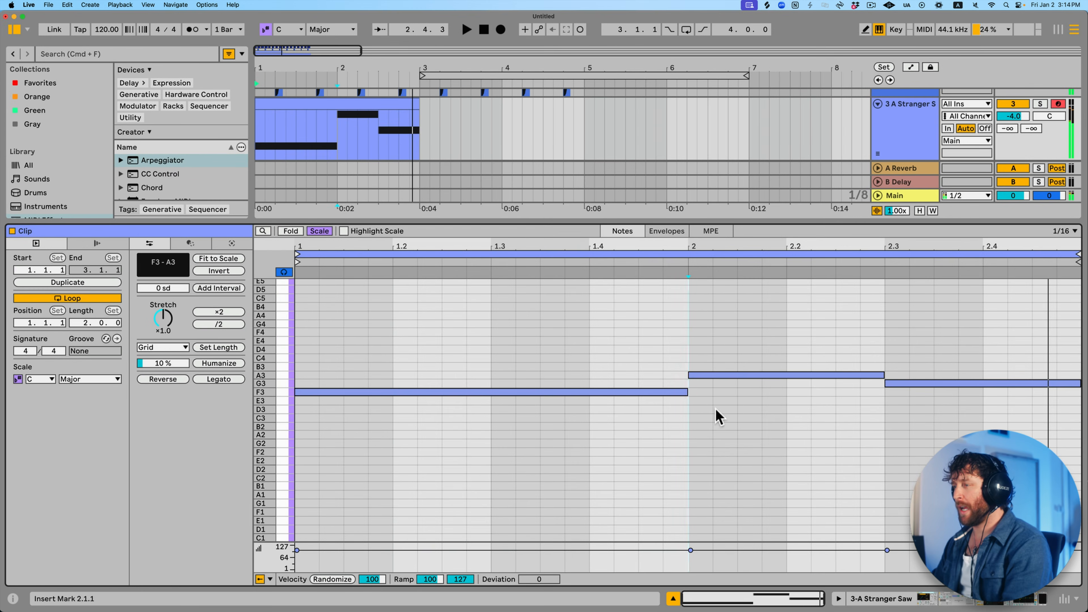
# - Copy all three root notes upward in scale thirds to build four-note chords on F3, A3 and G3
pyautogui.moveTo(319, 324); pyautogui.dragTo(1080, 466)
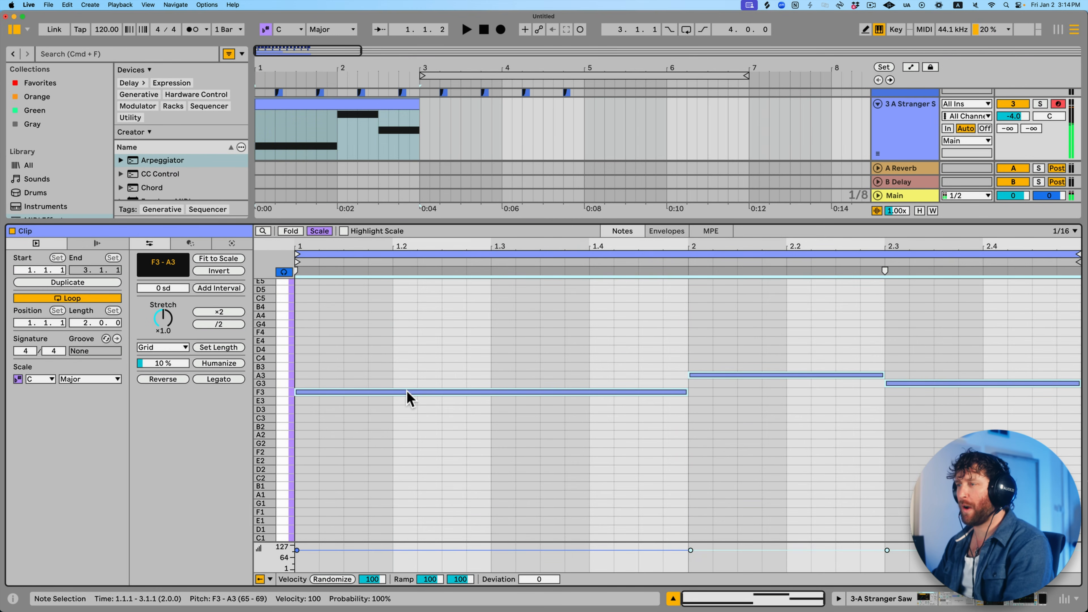
pyautogui.moveTo(407, 392); pyautogui.dragTo(414, 359)
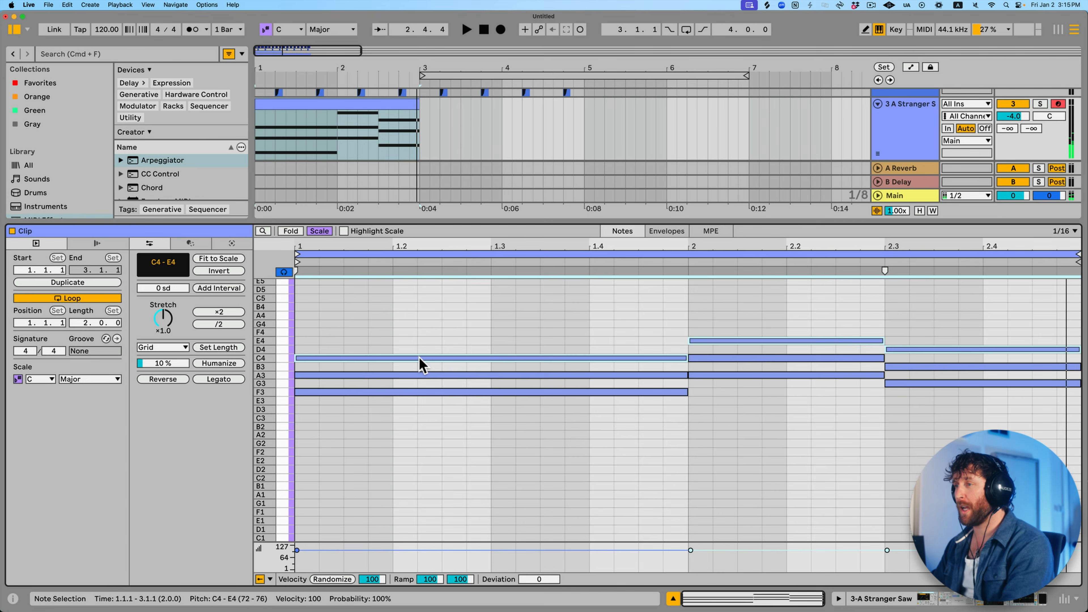
pyautogui.moveTo(422, 364); pyautogui.dragTo(421, 356)
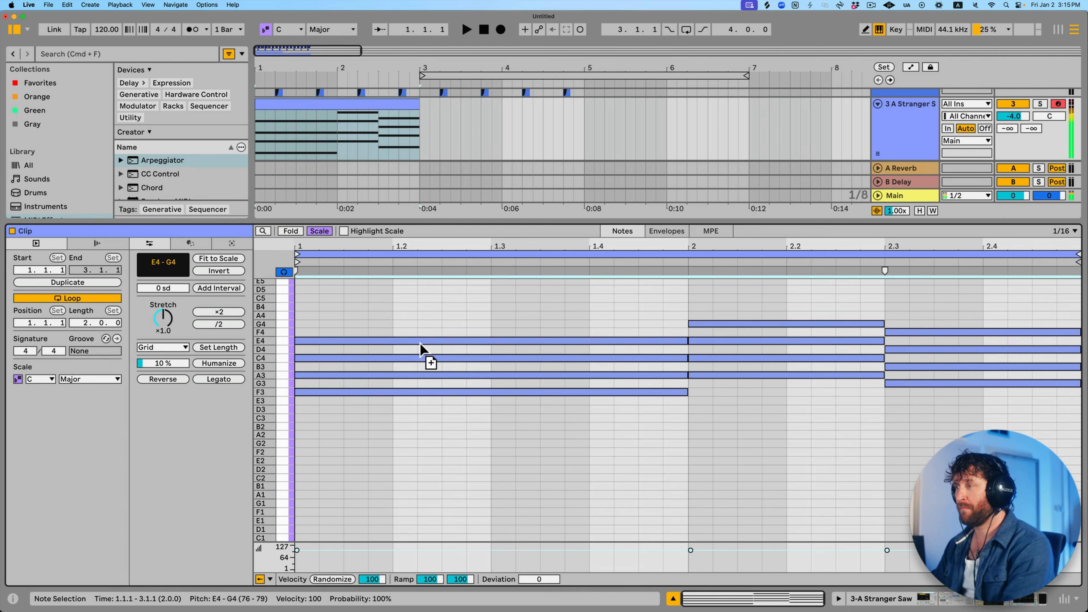
# - Play back the chord clip on track 3 and duplicate it to start at bar 3
pyautogui.click(342, 104)
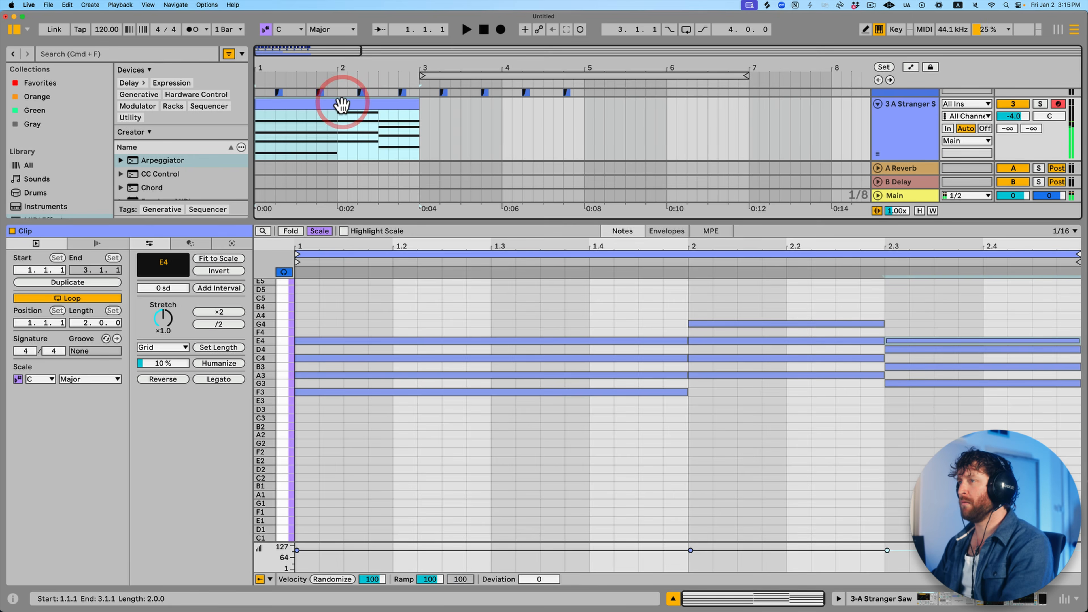
pyautogui.press('space')
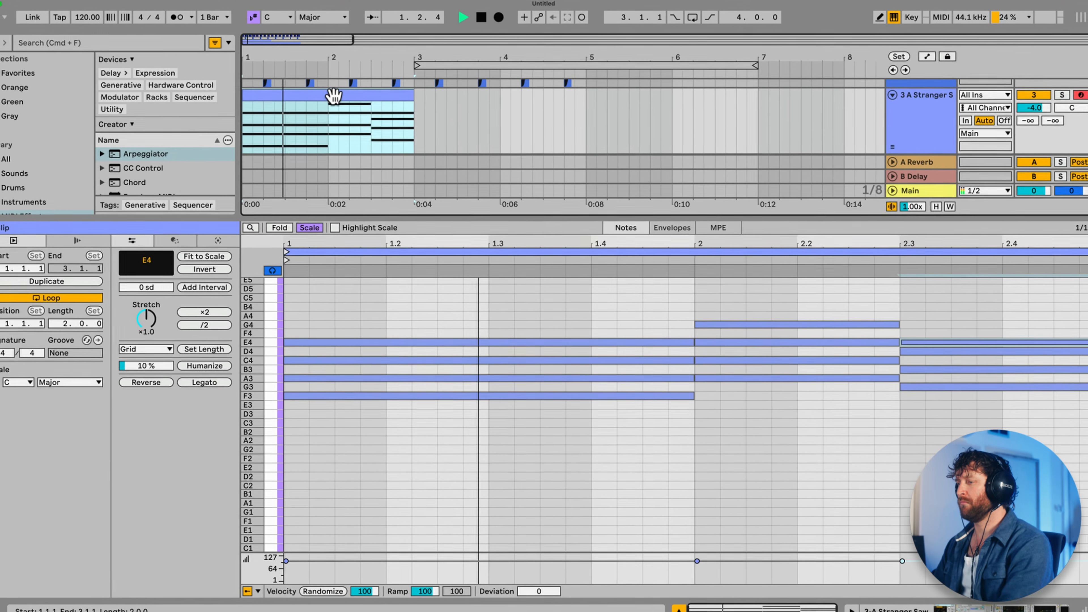
pyautogui.click(343, 104)
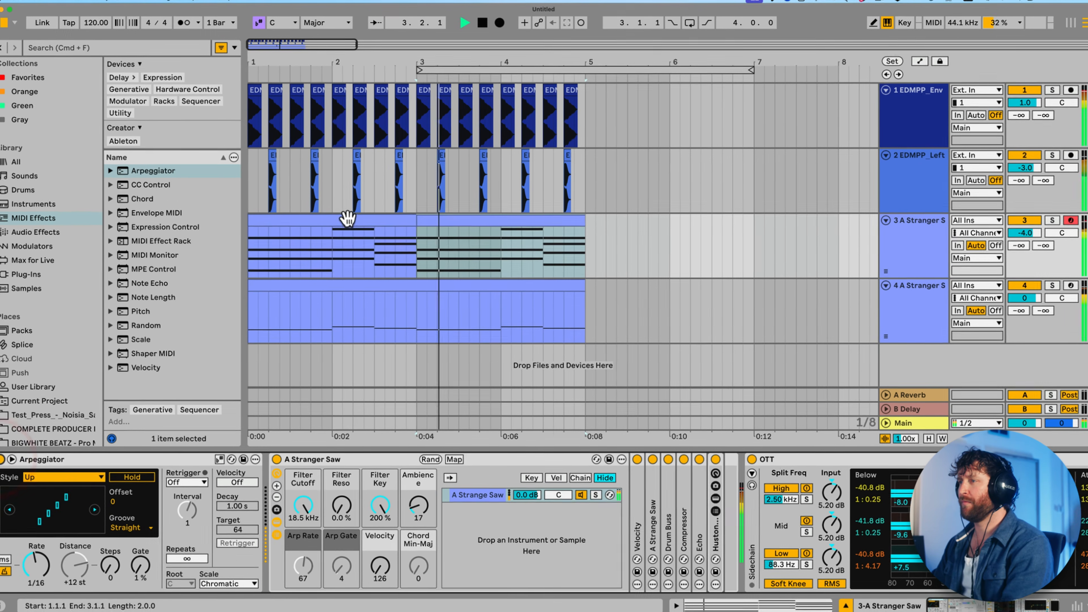
# - Transpose all notes of the first chord clip down one octave and turn off the scale-only note view
pyautogui.click(350, 222)
pyautogui.doubleClick(481, 223)
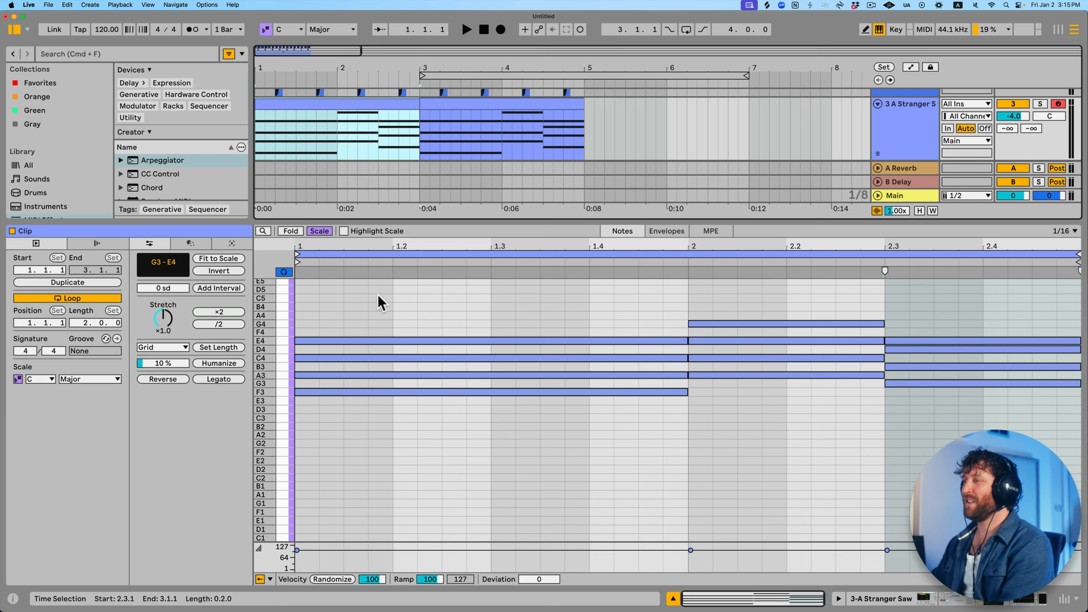
pyautogui.moveTo(379, 296); pyautogui.dragTo(1001, 459)
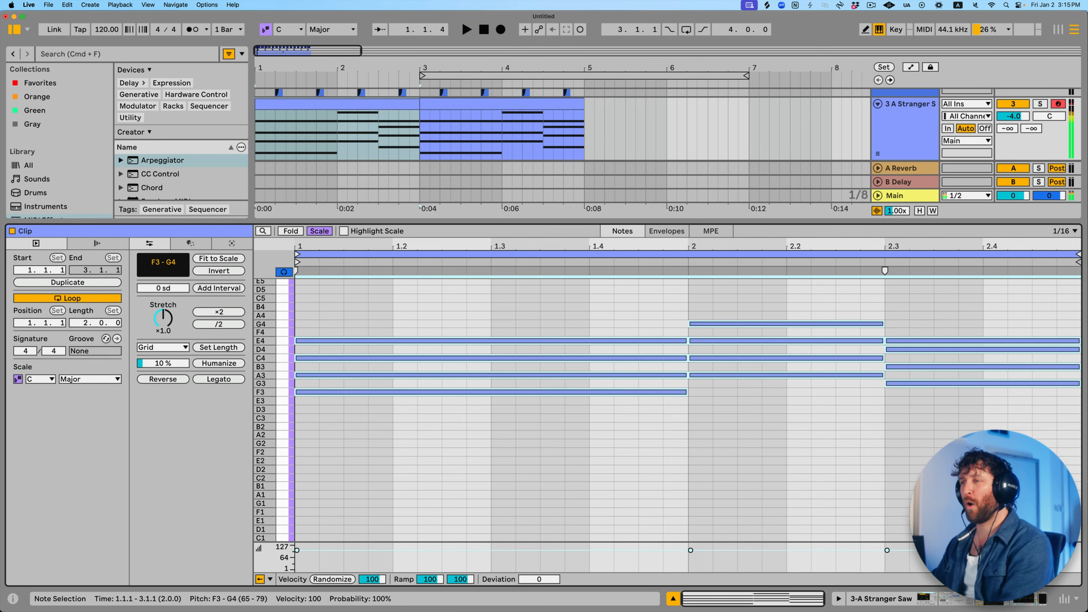
pyautogui.press('space')
pyautogui.click(509, 308)
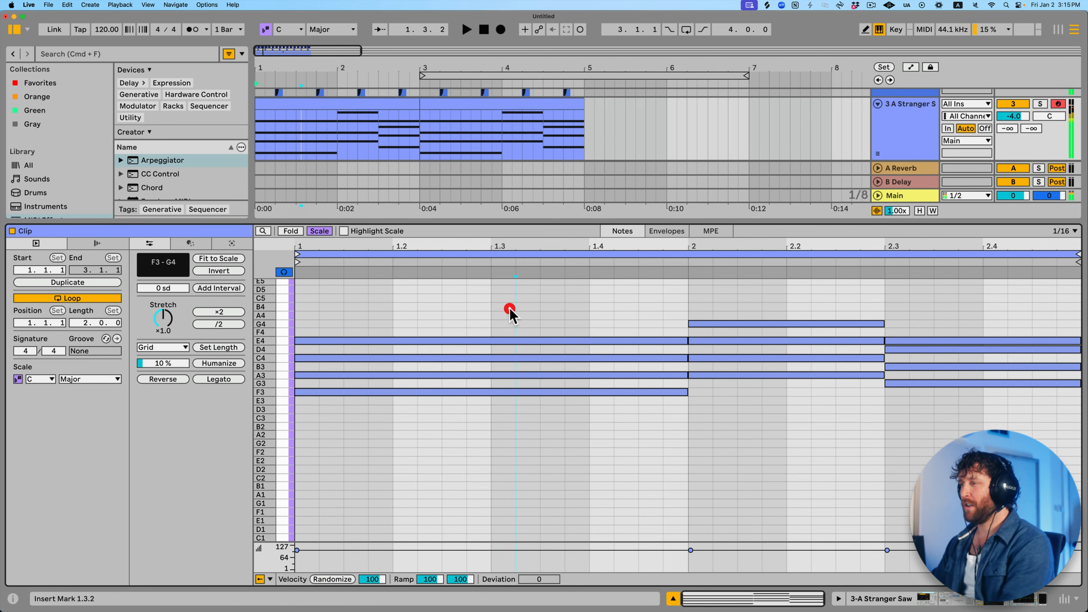
pyautogui.press('super+a')
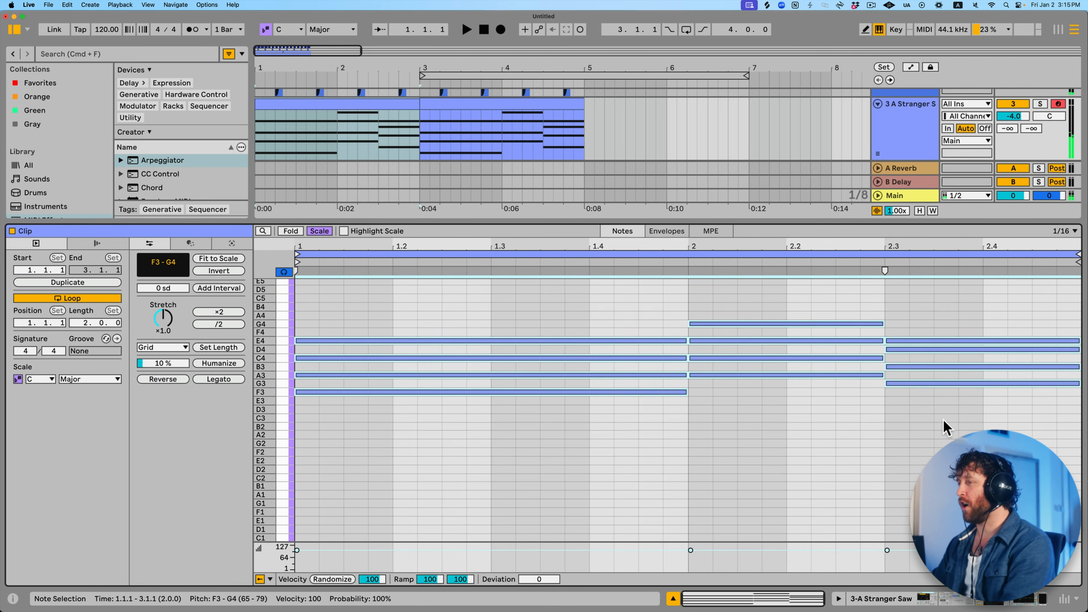
pyautogui.hotkey('shift', 'Down')
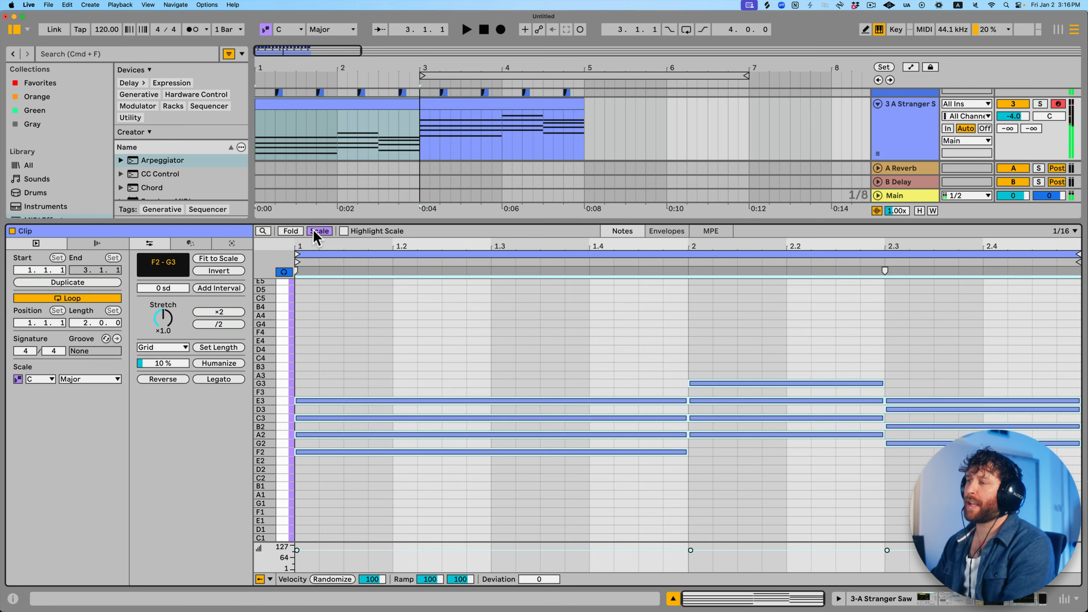
pyautogui.click(317, 232)
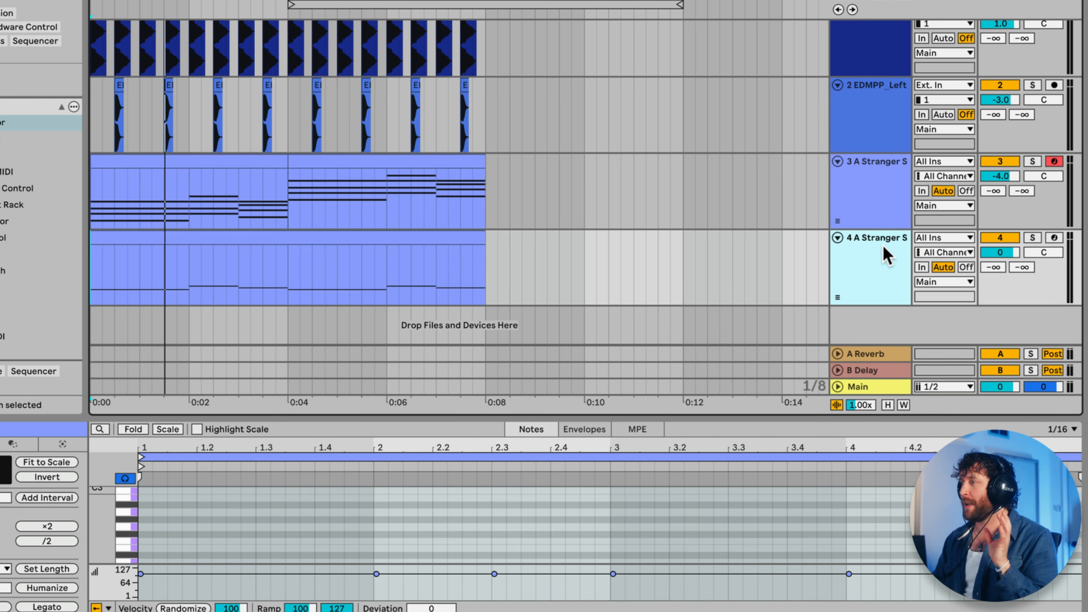
# - Load the Almost Clipping bM preset from the V1 Clipping presets into FabFilter Pro-L 2 on the Main track
pyautogui.scroll(1, 882, 248)
pyautogui.scroll(-1, 880, 247)
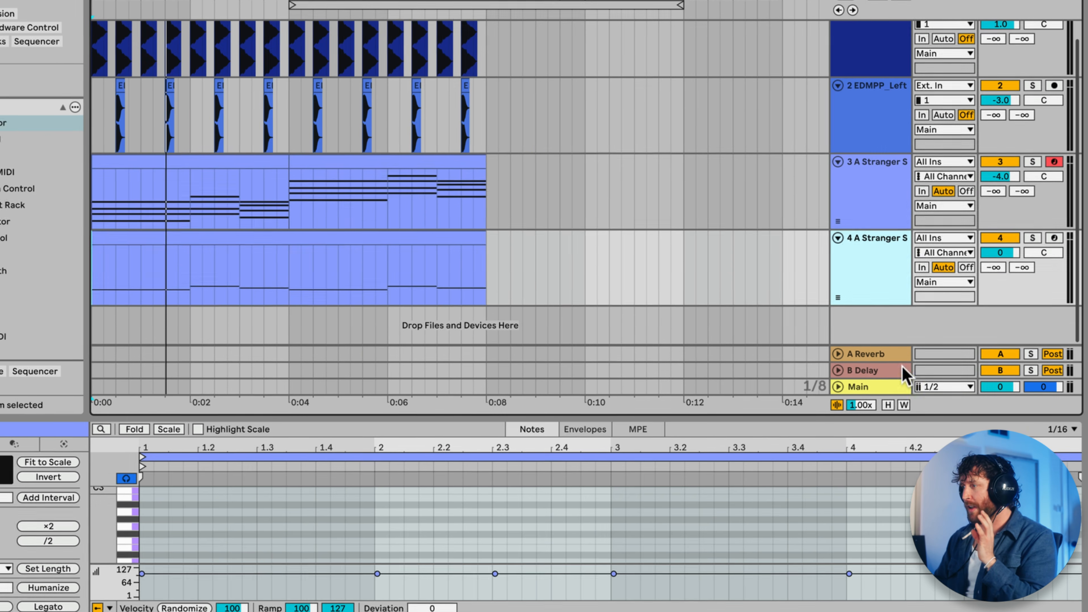
pyautogui.doubleClick(871, 387)
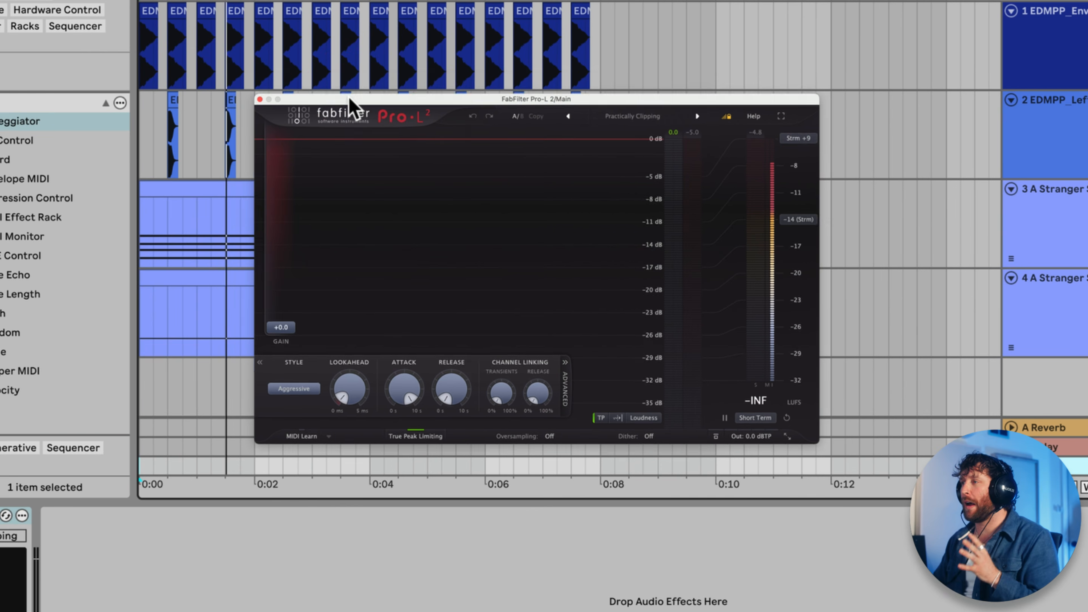
pyautogui.click(338, 83)
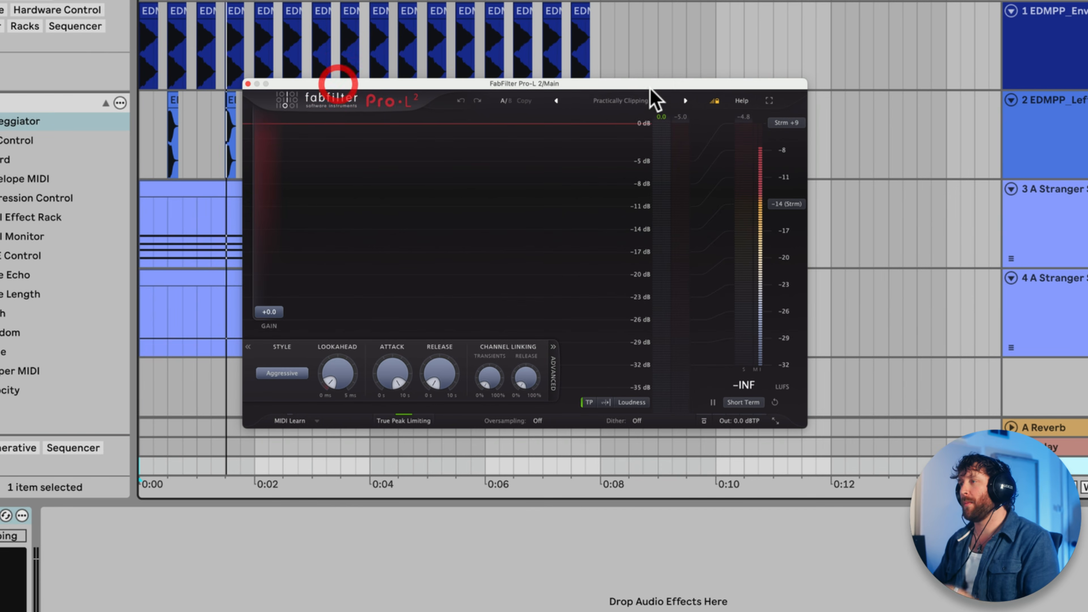
pyautogui.click(641, 101)
pyautogui.moveTo(634, 131)
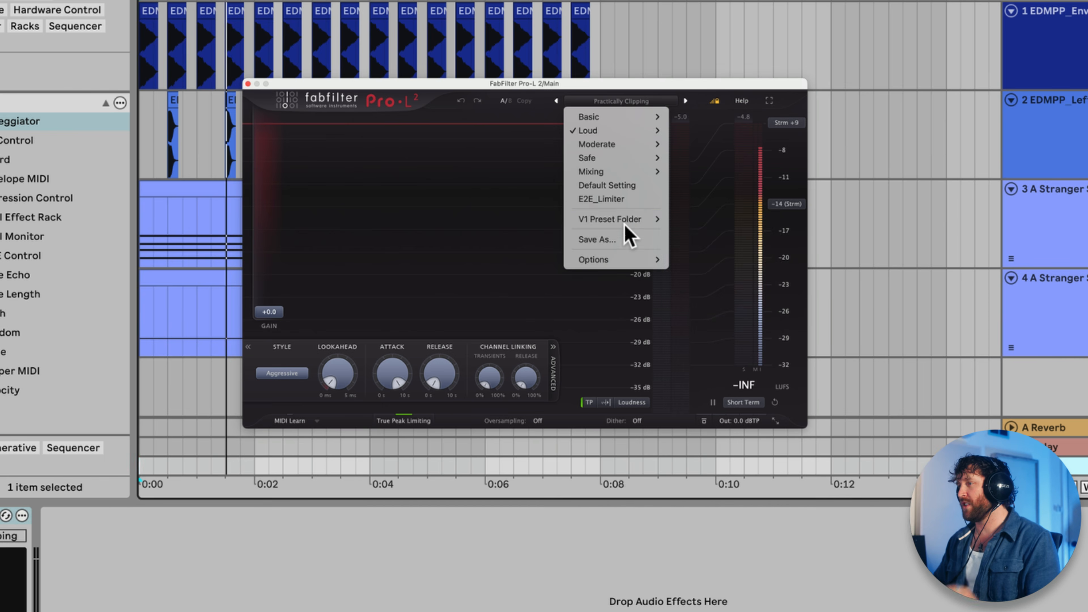
pyautogui.moveTo(617, 219)
pyautogui.moveTo(728, 233)
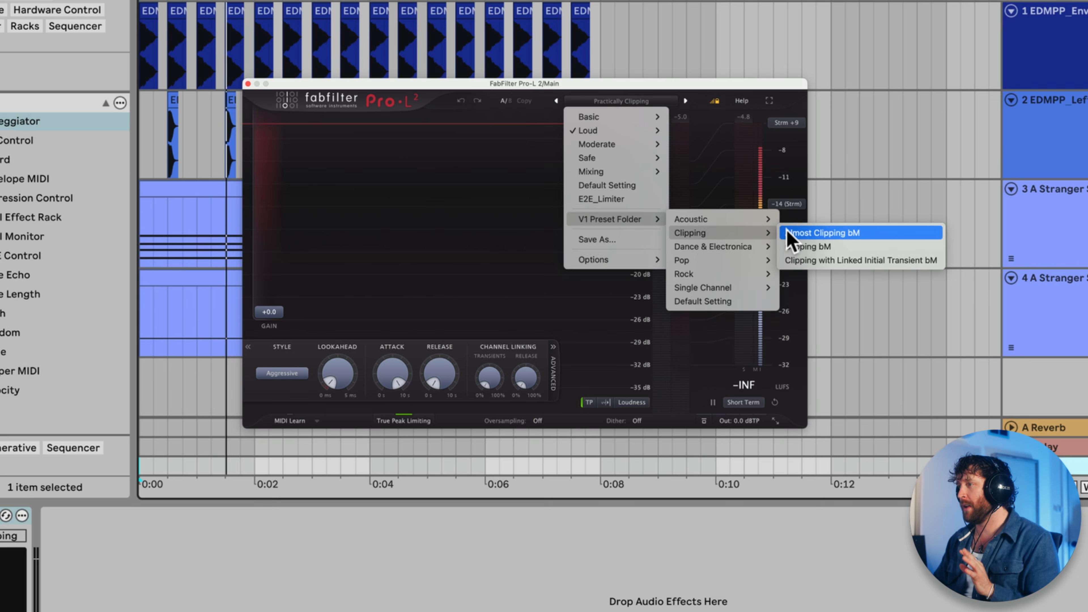
pyautogui.click(800, 234)
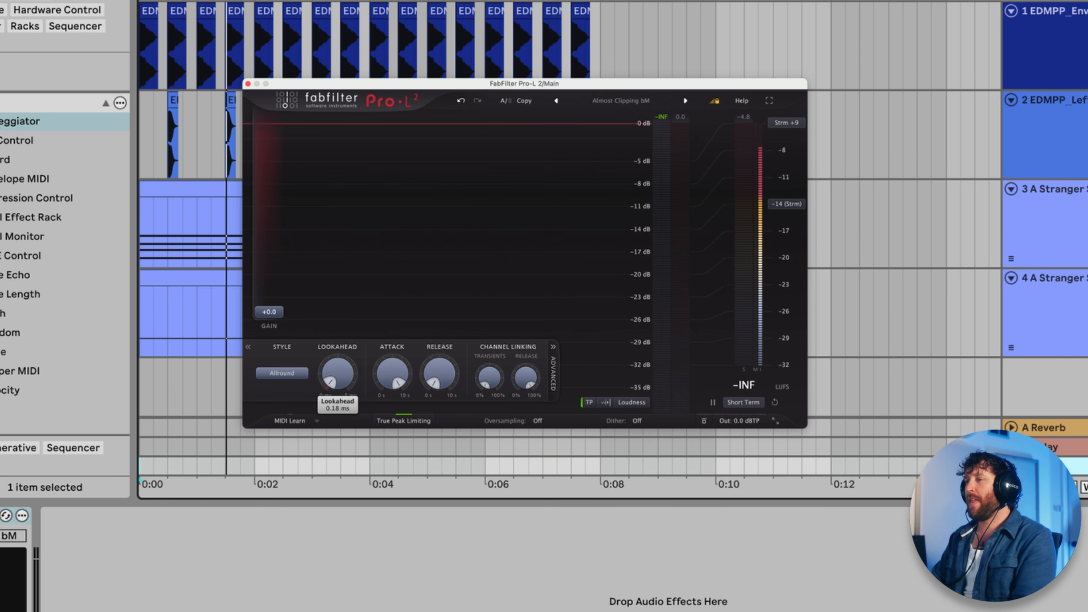
# - Choose the Allround limiting style in FabFilter Pro-L 2 and close the plug-in window
pyautogui.click(291, 372)
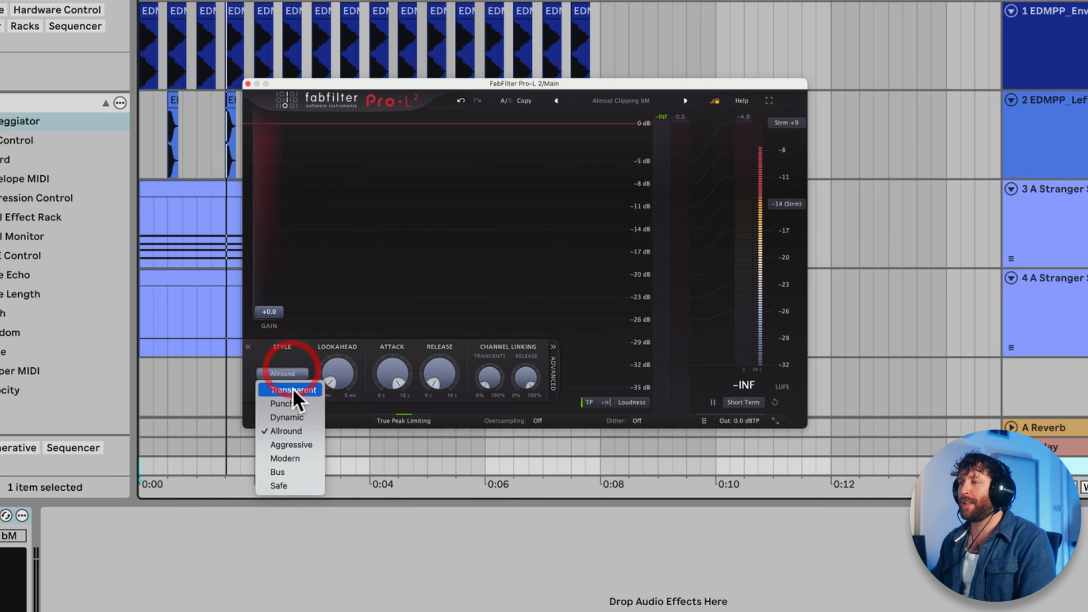
pyautogui.click(315, 431)
pyautogui.click(247, 83)
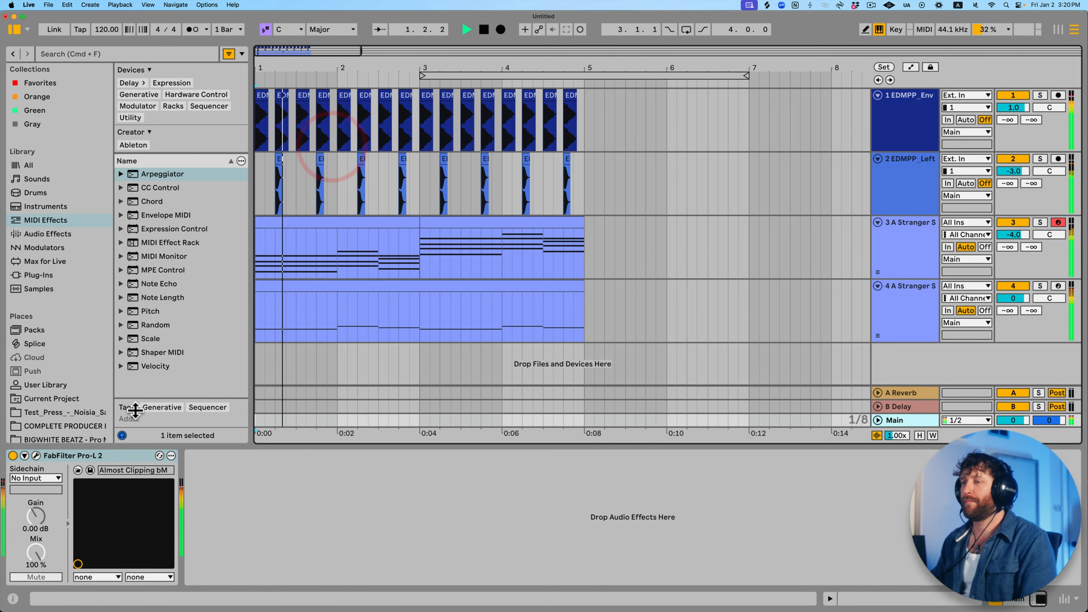
# - Toggle the limiter on the Main track around playback and enlarge the Main track to watch its level meter
pyautogui.click(12, 455)
pyautogui.press('space')
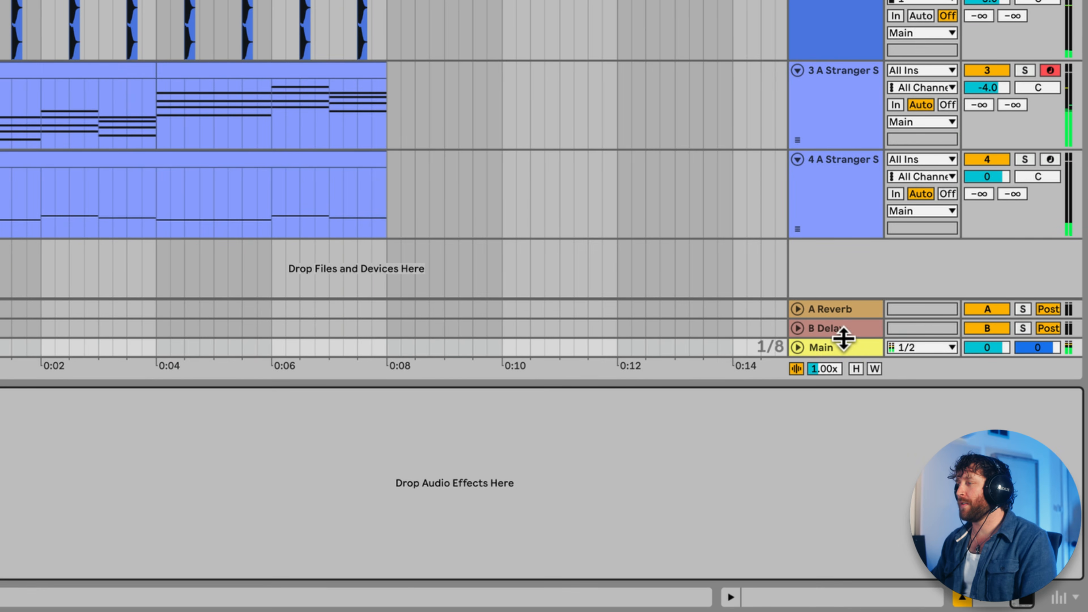
pyautogui.moveTo(844, 338); pyautogui.dragTo(848, 148)
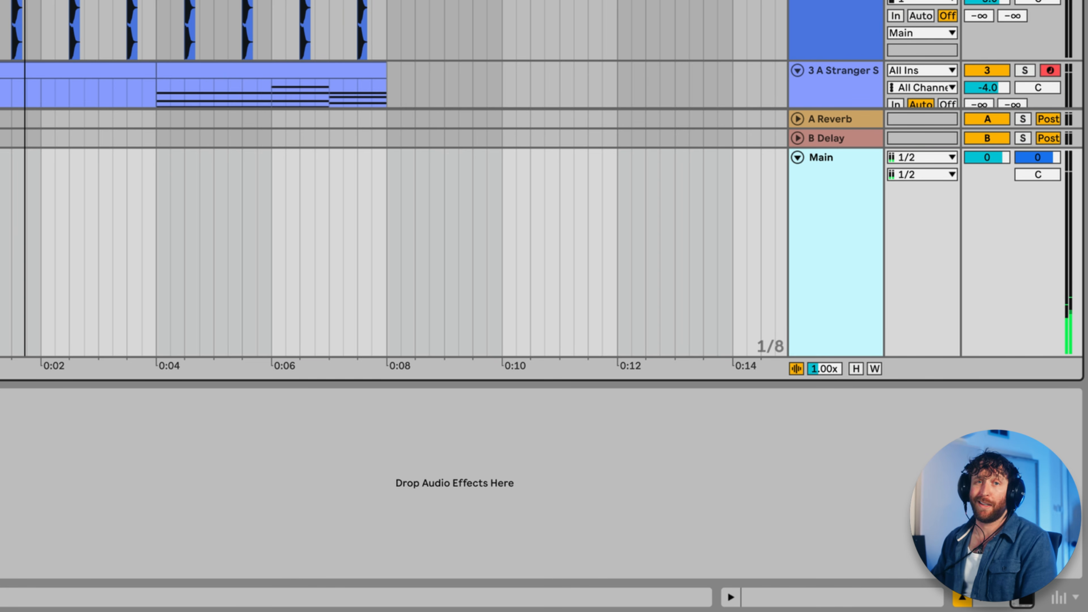
pyautogui.click(454, 484)
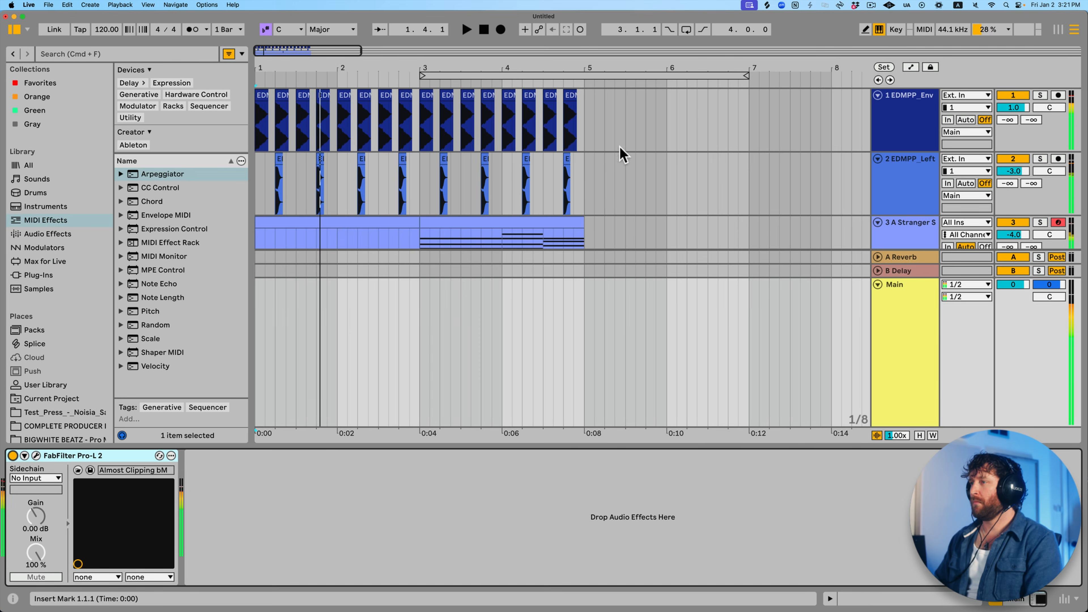
# - Lower the volume of track 4 to -2.0 dB and play the arrangement
pyautogui.scroll(-5, 704, 182)
pyautogui.click(1026, 176)
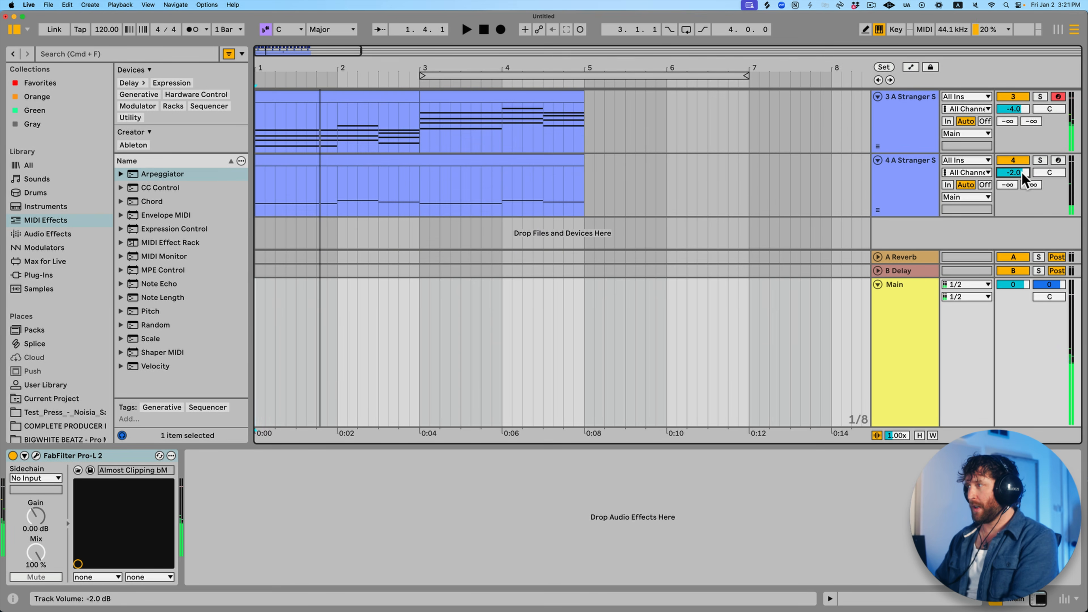
pyautogui.press('space')
pyautogui.scroll(5, 422, 201)
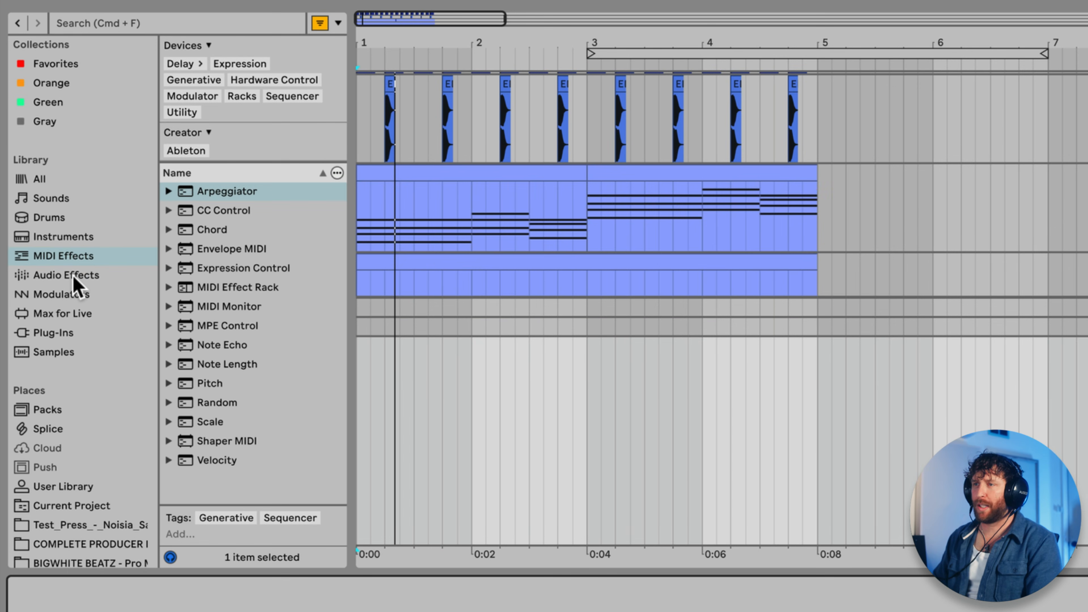
# - Add the stock Limiter audio effect to the Main track and browse its presets
pyautogui.click(75, 275)
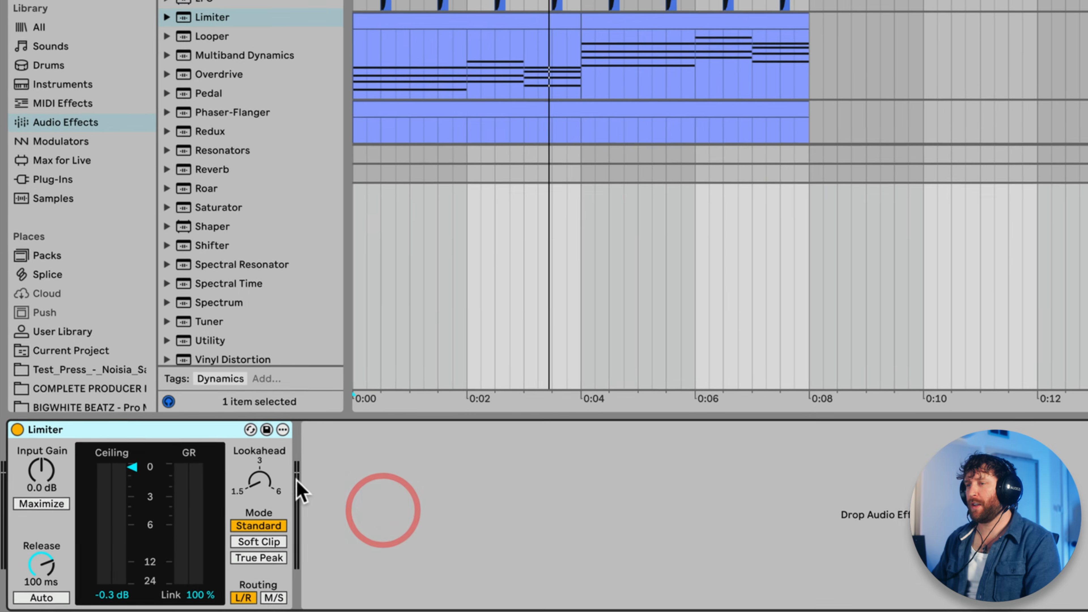
pyautogui.click(172, 12)
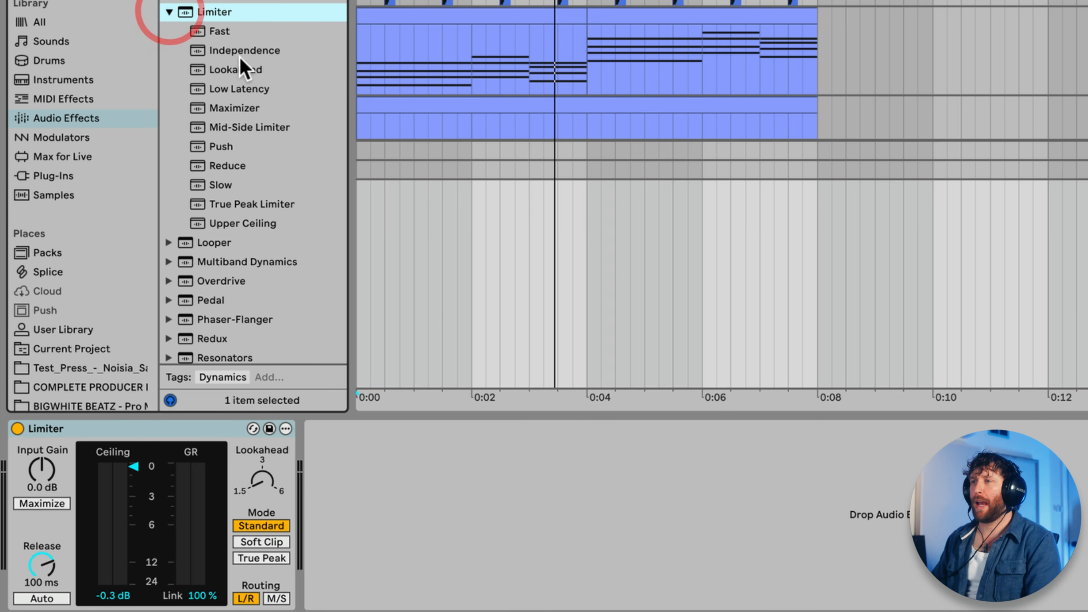
pyautogui.scroll(3, 214, 151)
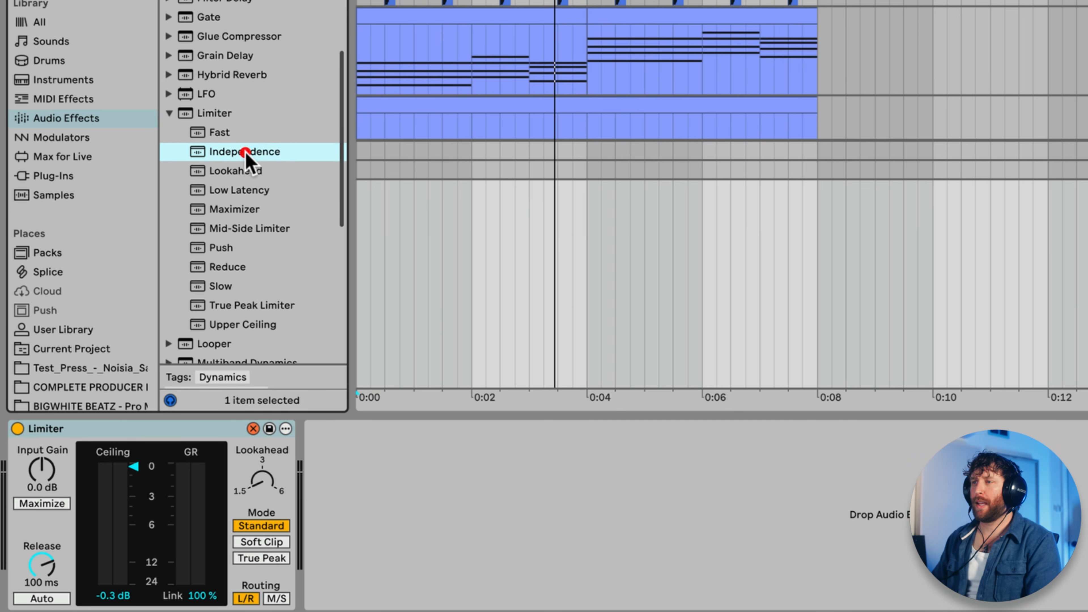
# - Audition the Limiter's Independence preset, load the True Peak Limiter preset in its place and turn on automatic release
pyautogui.doubleClick(243, 152)
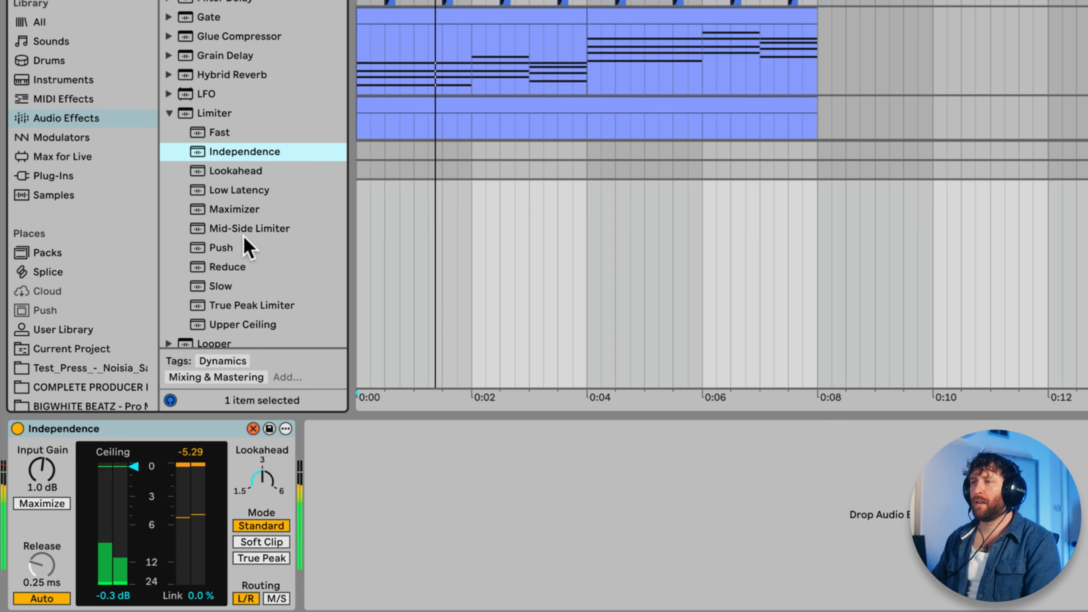
pyautogui.scroll(-2, 250, 262)
pyautogui.doubleClick(257, 274)
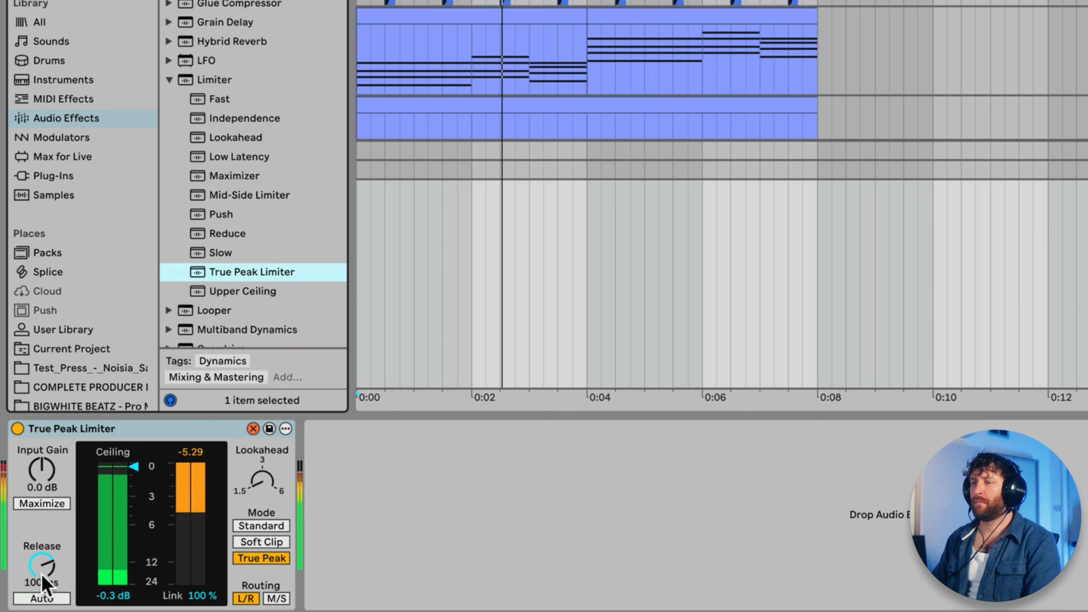
pyautogui.click(43, 594)
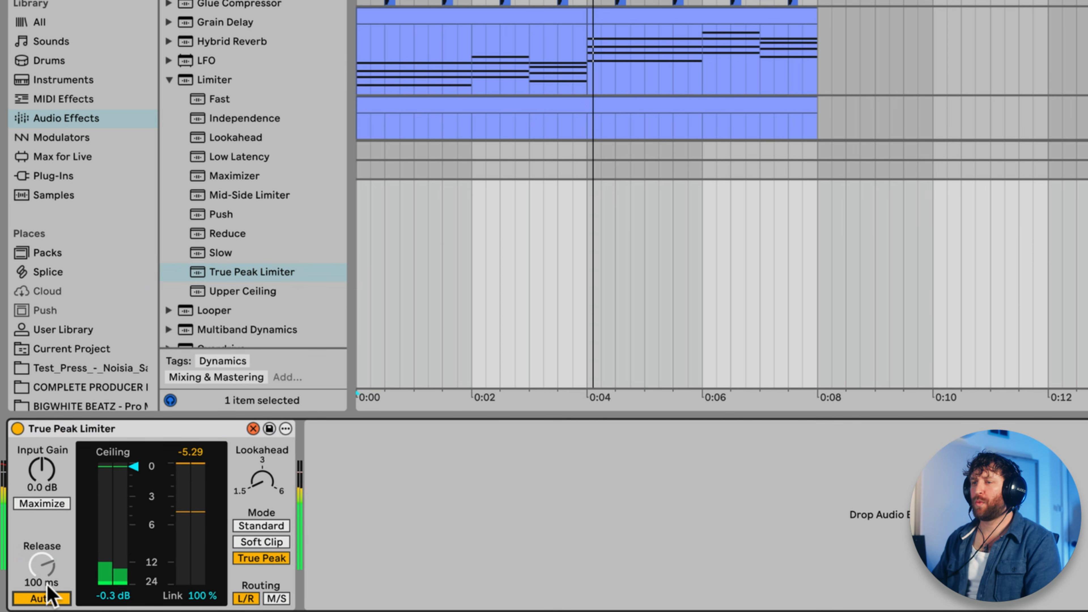
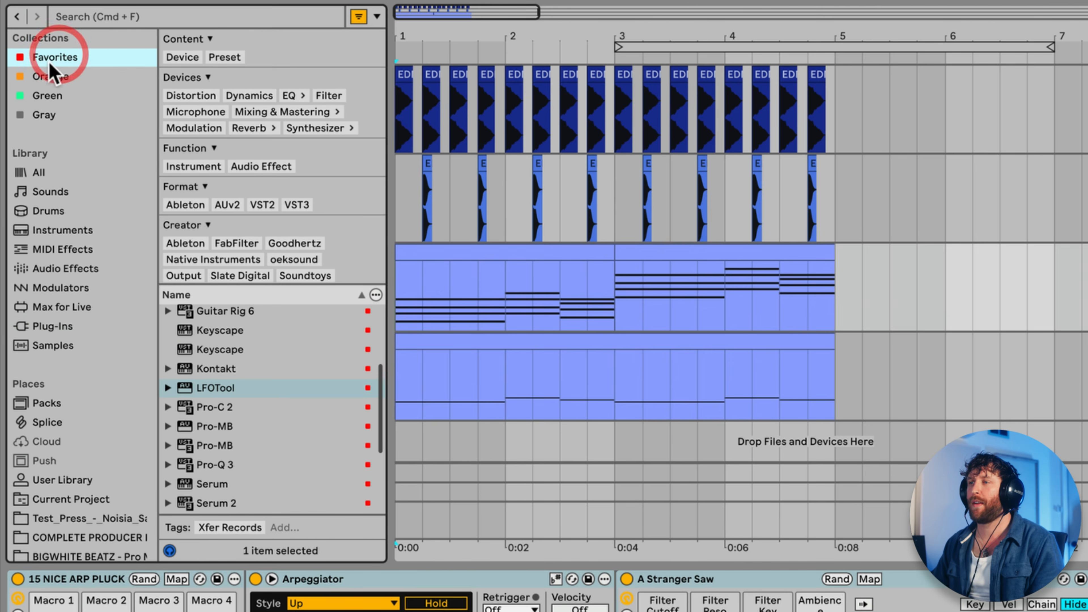
# - Look through the Favorites collection and the manufacturer folders of the plug-in library, expanding the Slate Digital folder
pyautogui.scroll(-3, 259, 424)
pyautogui.scroll(6, 260, 418)
pyautogui.scroll(-3, 234, 369)
pyautogui.scroll(3, 234, 370)
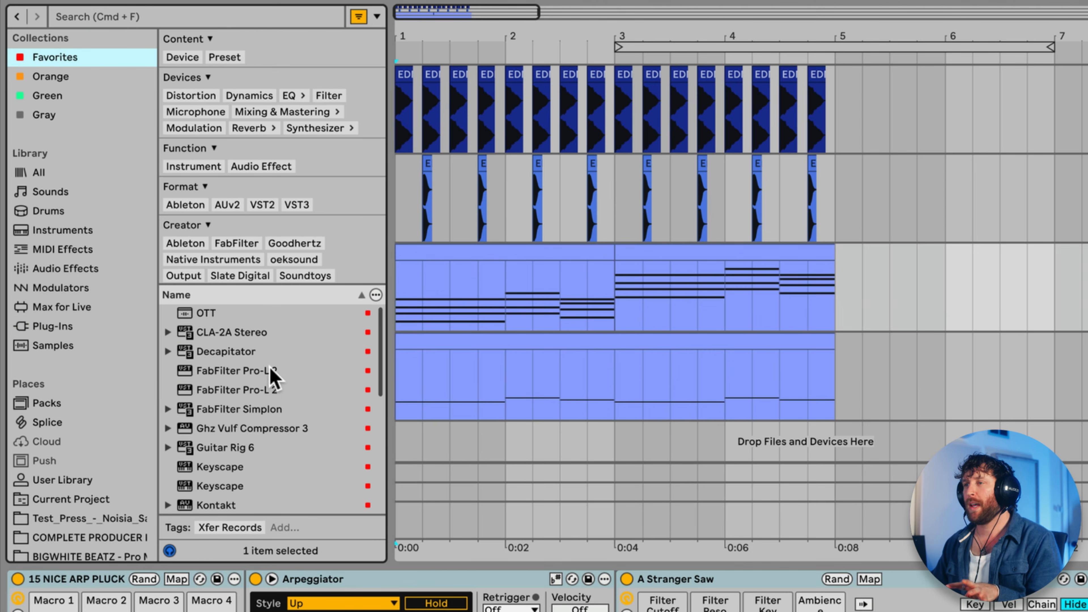
pyautogui.scroll(-3, 274, 378)
pyautogui.scroll(3, 270, 393)
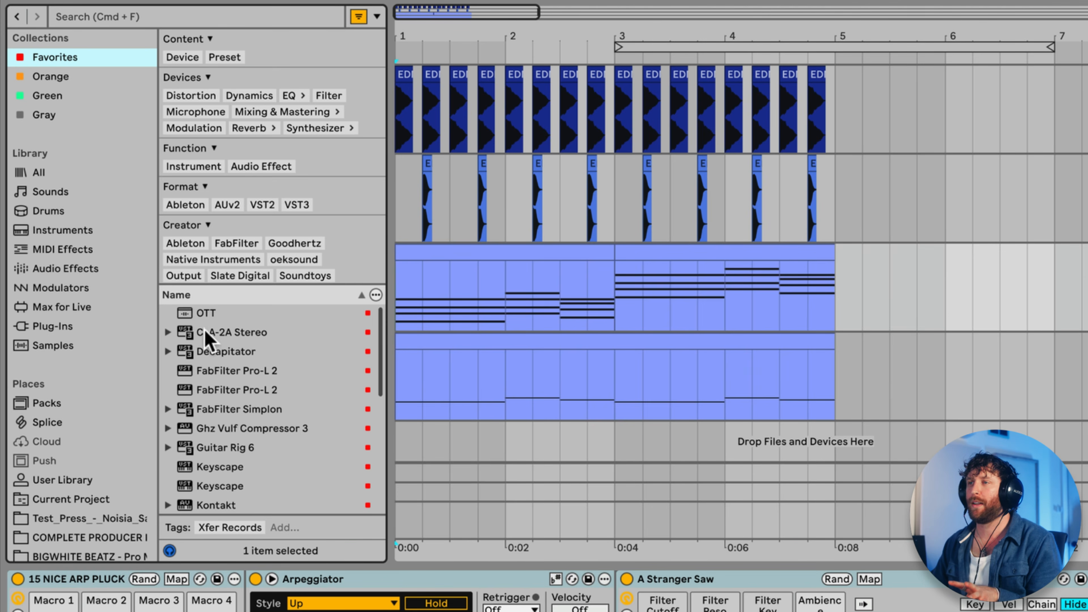
pyautogui.click(57, 325)
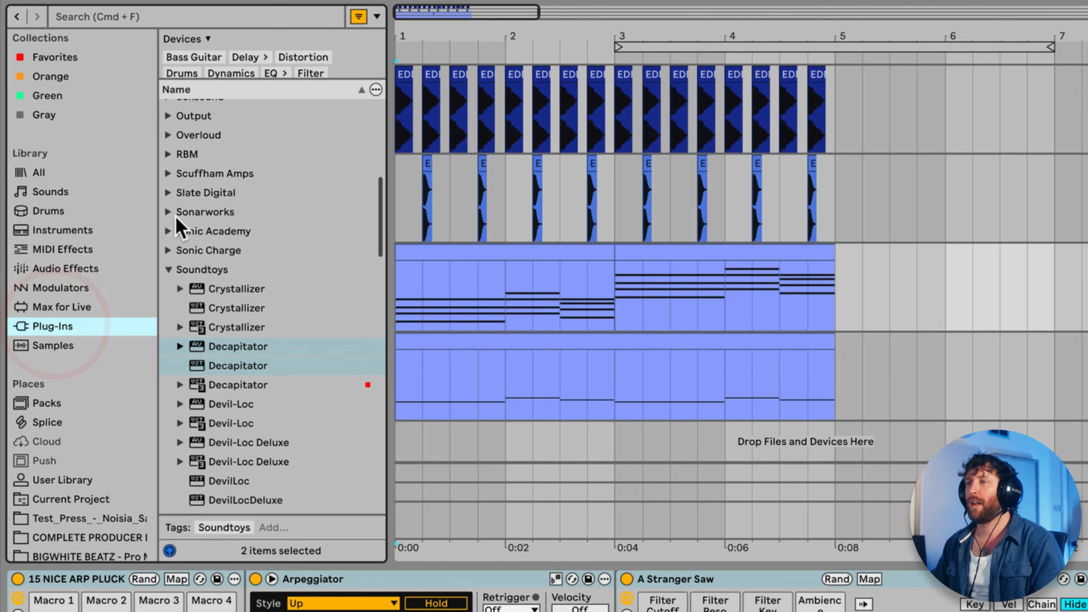
pyautogui.click(166, 194)
pyautogui.scroll(-3, 250, 300)
pyautogui.scroll(7, 236, 296)
pyautogui.scroll(-6, 235, 300)
pyautogui.scroll(10, 275, 343)
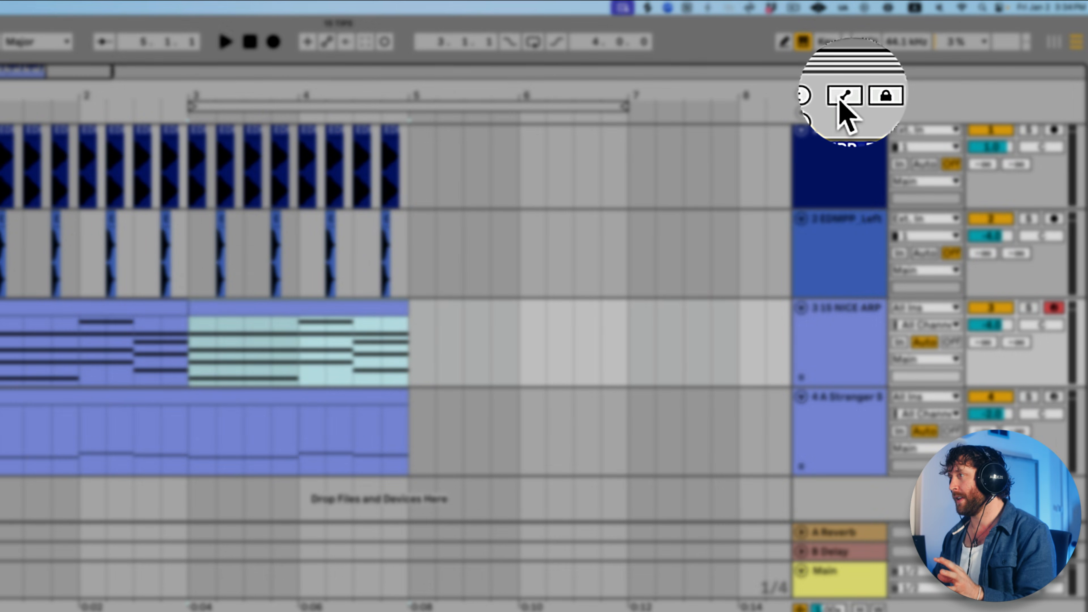
# - Show the automation lanes and adjust the A Stranger Saw's Filter Cutoff on track 3 while the loop plays
pyautogui.click(910, 67)
pyautogui.click(195, 352)
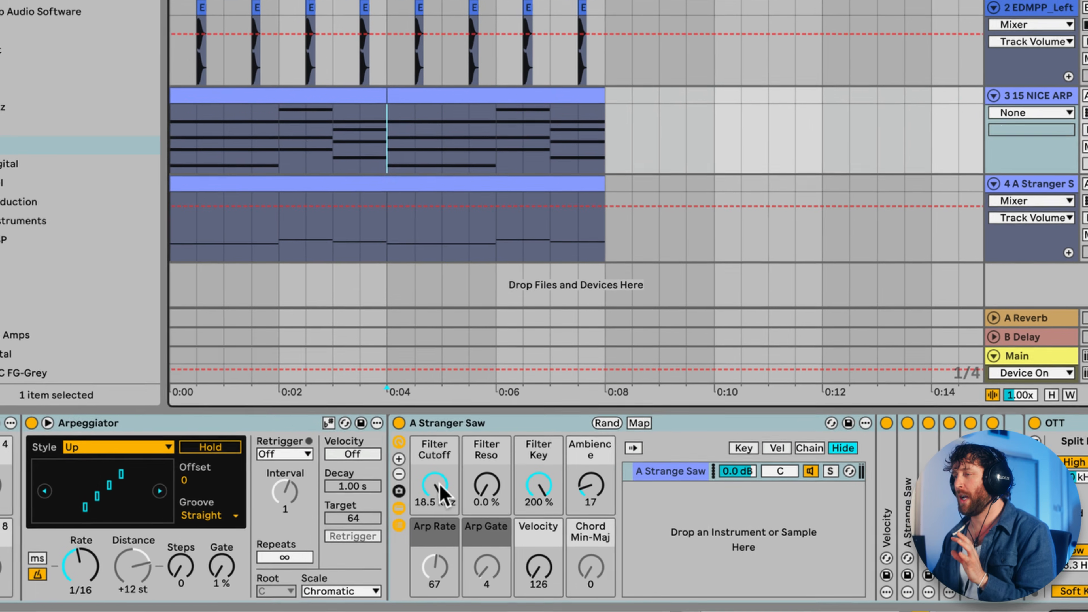
pyautogui.moveTo(442, 492); pyautogui.dragTo(433, 456)
pyautogui.press('space')
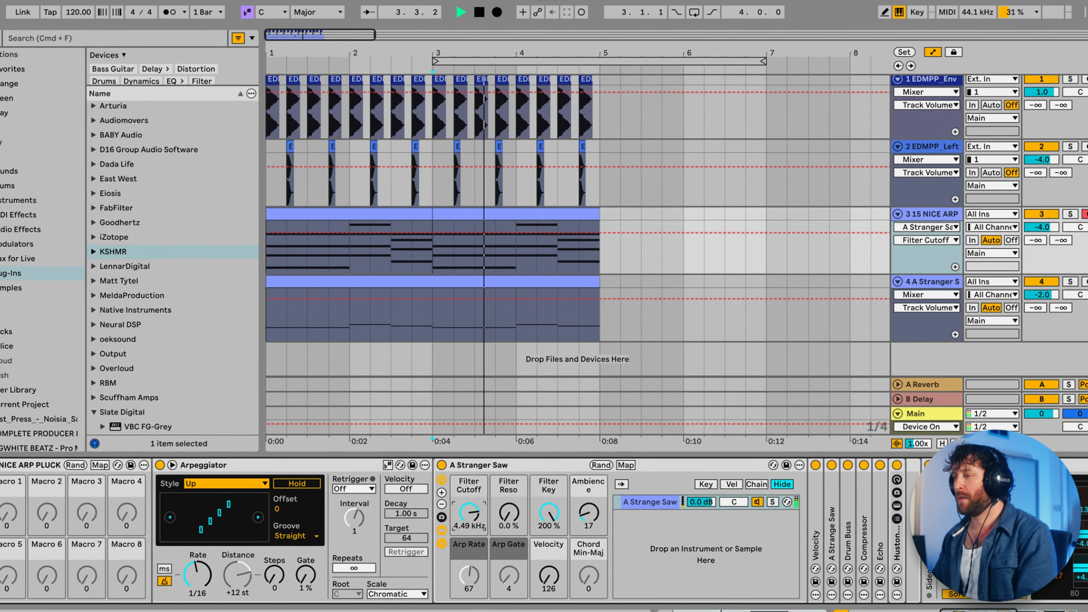
pyautogui.moveTo(469, 513)
pyautogui.mouseDown()
pyautogui.moveTo(469, 495)
pyautogui.moveTo(469, 524)
pyautogui.mouseUp()
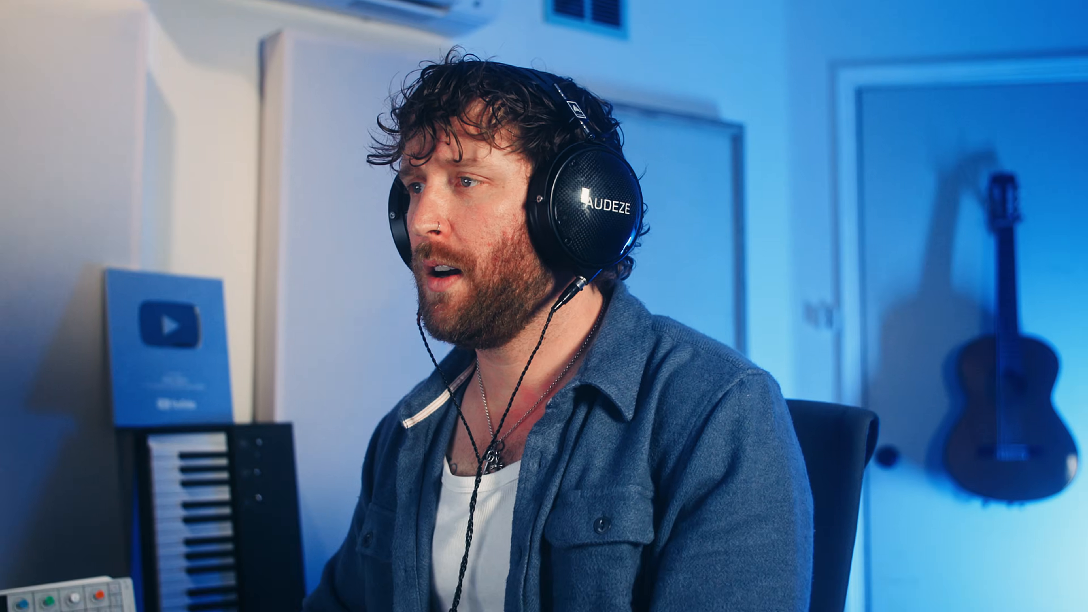
# - Start track 3's Filter Cutoff automation at 2.99 kHz, play it and duplicate the first two bars with their curve
pyautogui.click(173, 141)
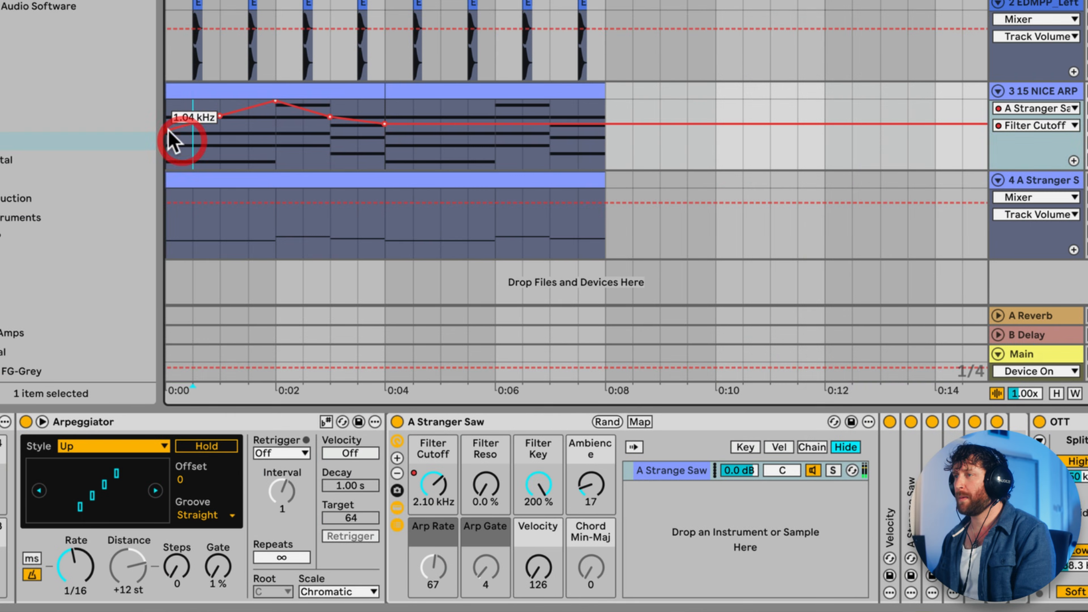
pyautogui.moveTo(169, 131); pyautogui.dragTo(169, 120)
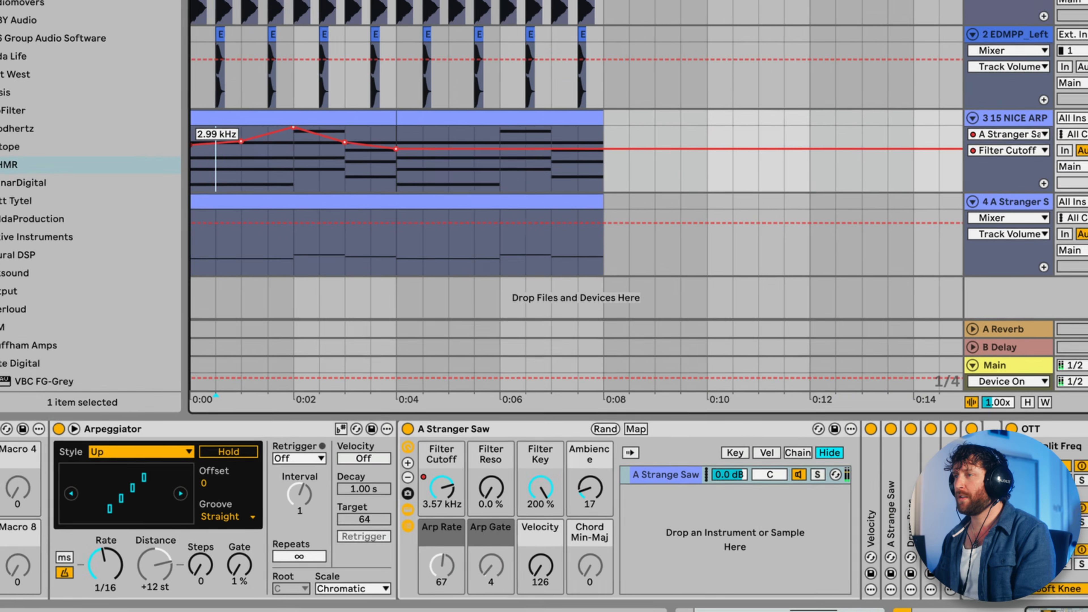
pyautogui.click(210, 91)
pyautogui.press('space')
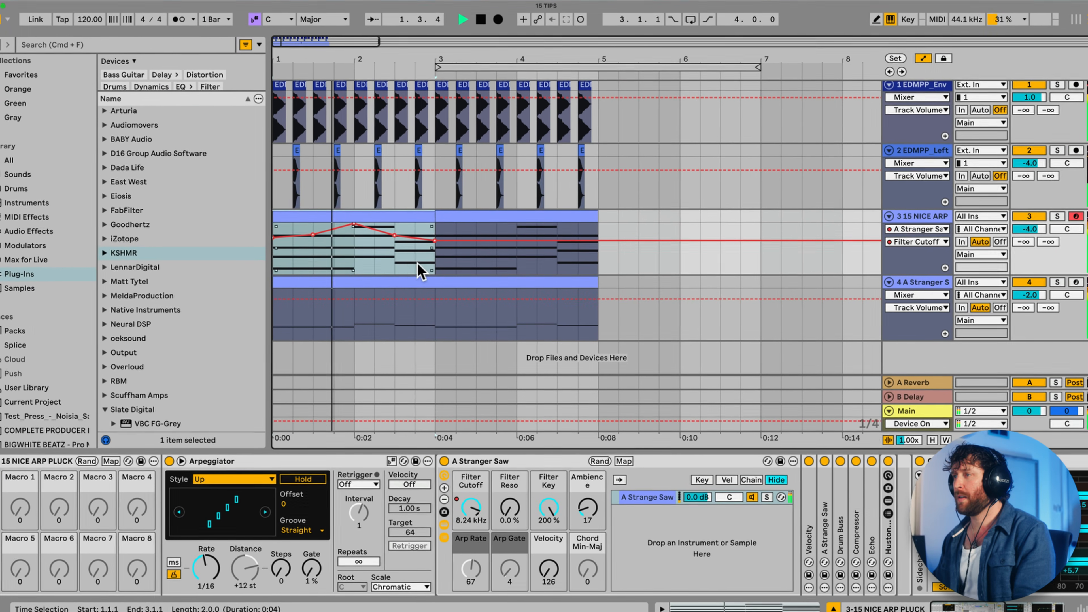
pyautogui.moveTo(429, 262); pyautogui.dragTo(272, 263)
pyautogui.press('super+d')
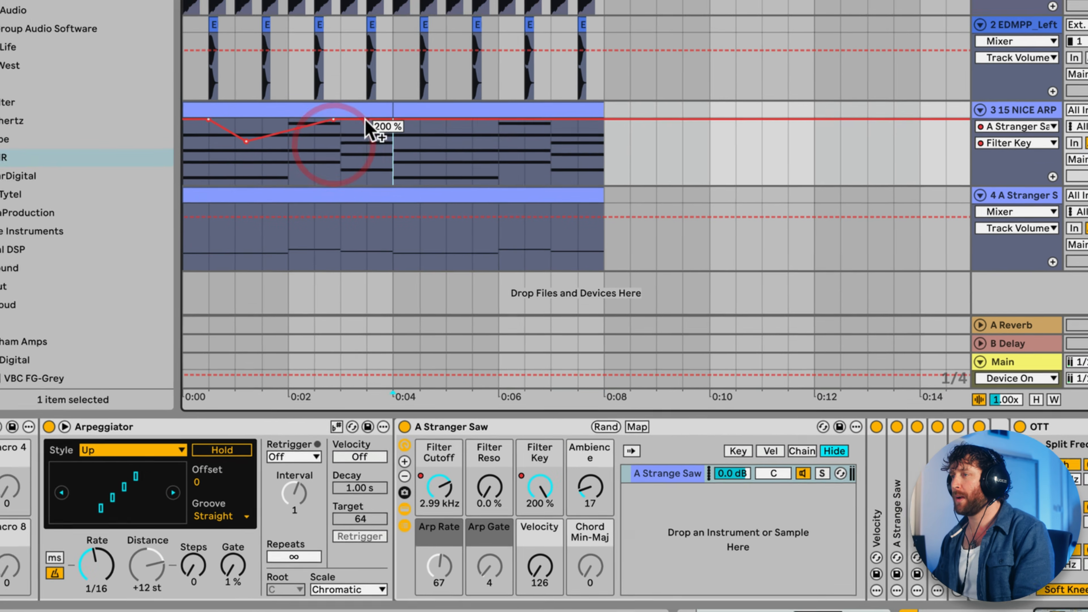
# - Dip track 3's Filter Key automation to -20 % late in bar 2, play it and duplicate the first two-bar clip
pyautogui.moveTo(357, 101); pyautogui.dragTo(356, 139)
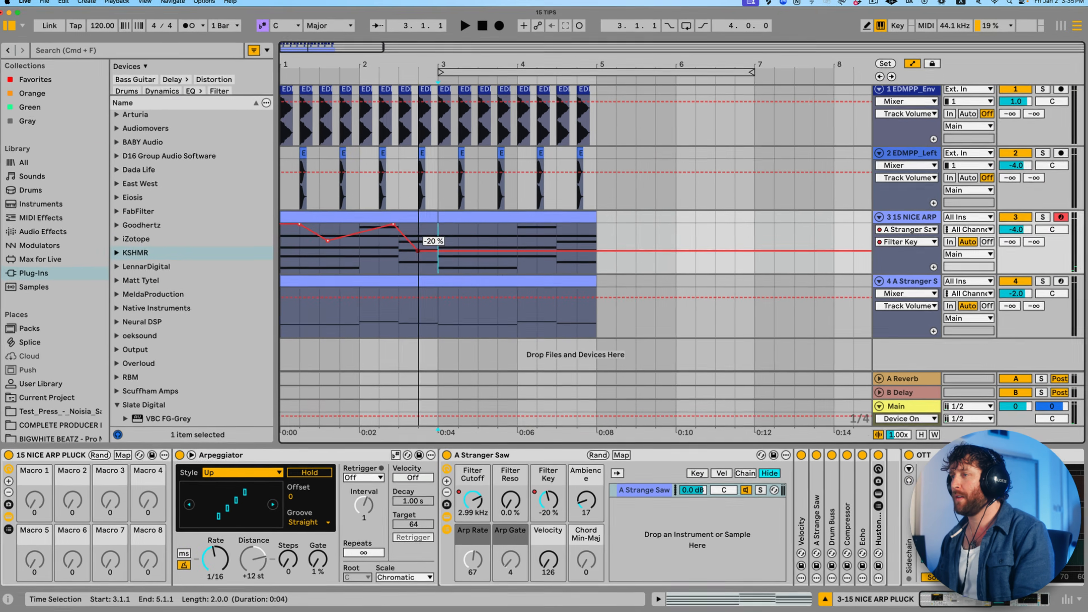
pyautogui.click(313, 91)
pyautogui.press('space')
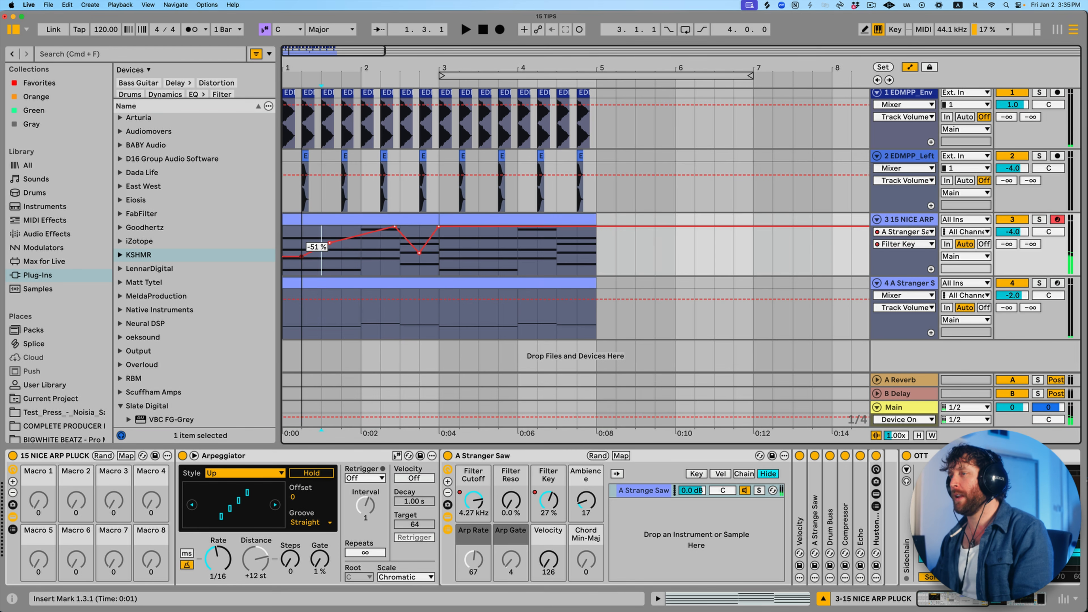
pyautogui.click(355, 220)
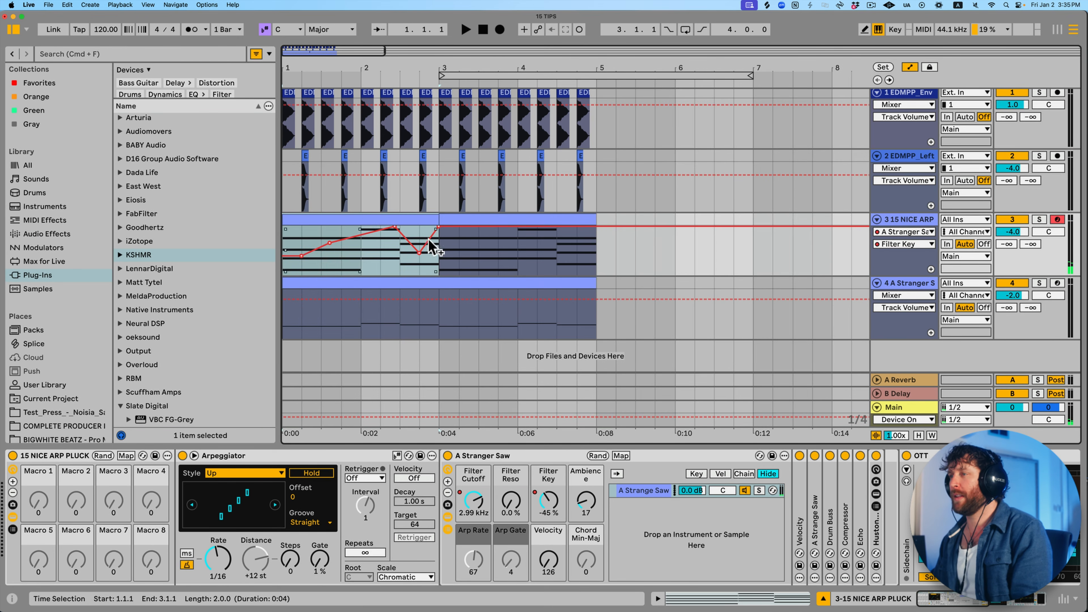
pyautogui.press('super+d')
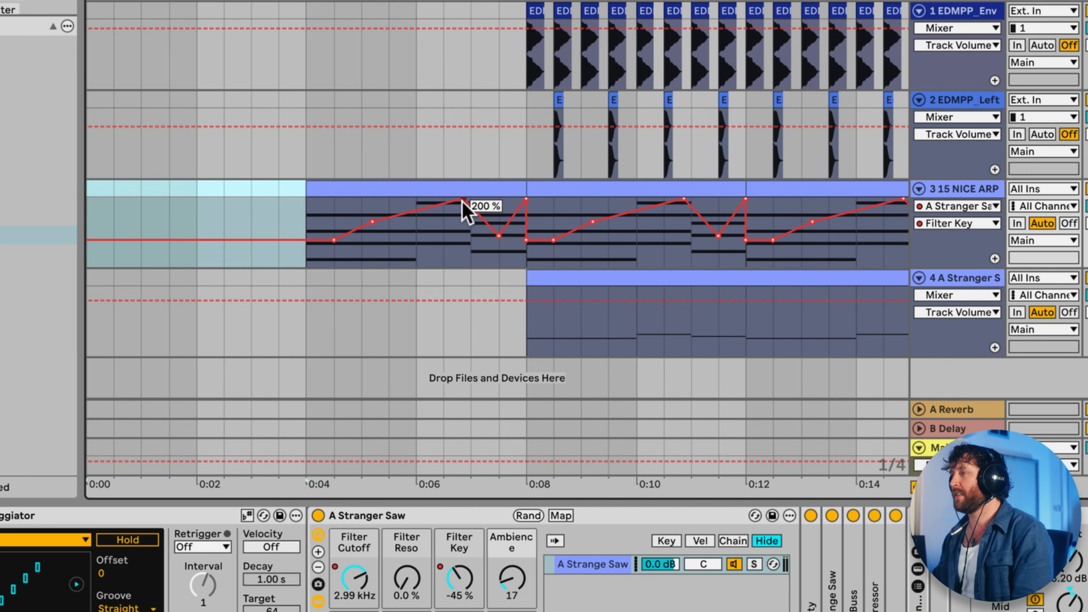
# - Reshape the intro clip's Filter Cutoff automation into one steady rise from 845 Hz at bar 3 to a peak at bar 5, and play it
pyautogui.moveTo(463, 202); pyautogui.dragTo(501, 236)
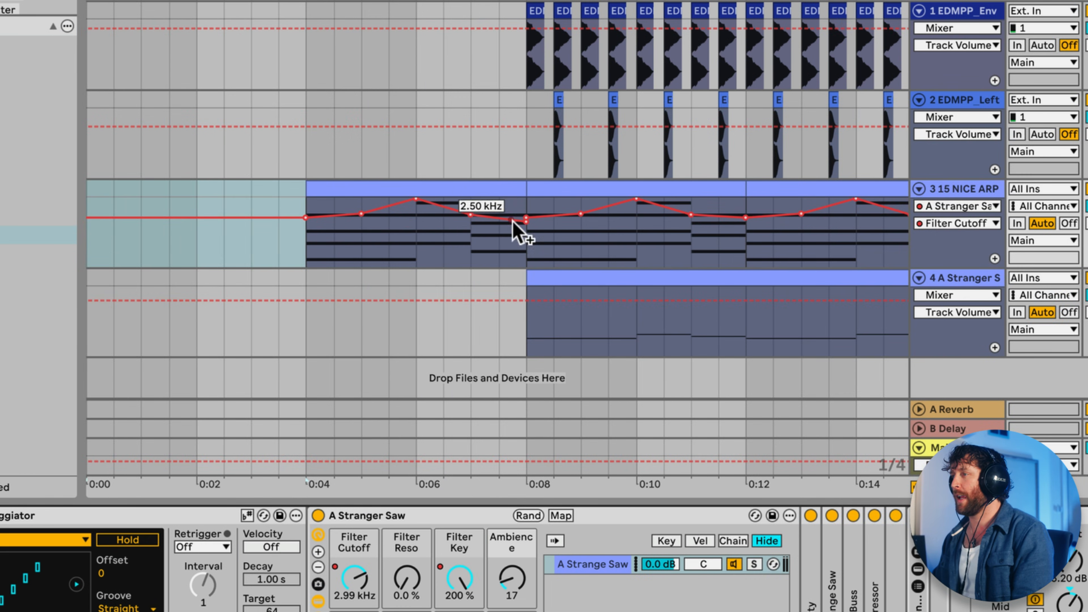
pyautogui.moveTo(527, 222); pyautogui.dragTo(526, 221)
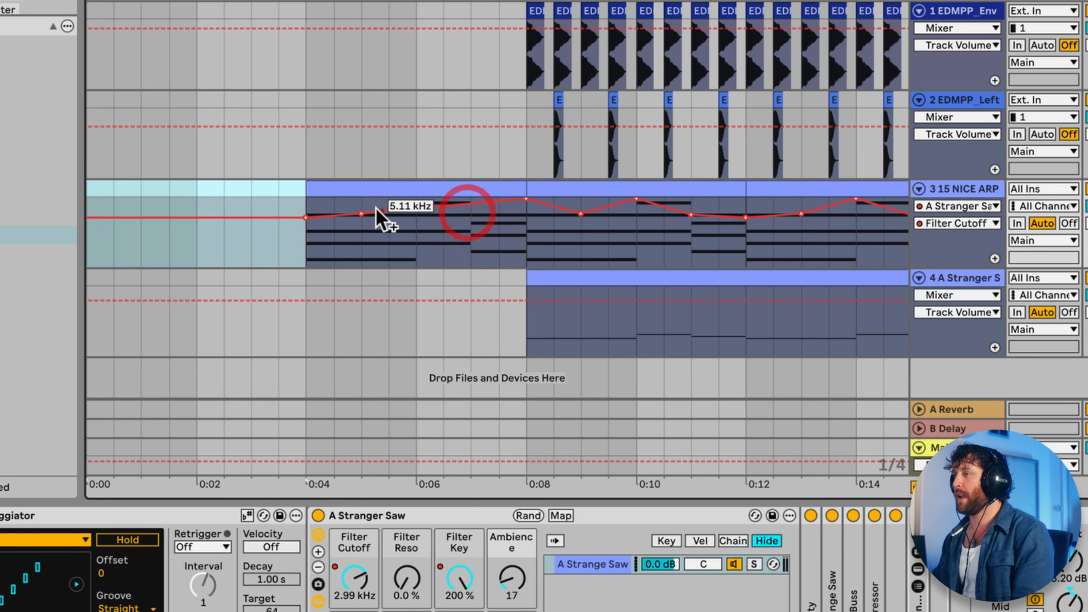
pyautogui.click(339, 185)
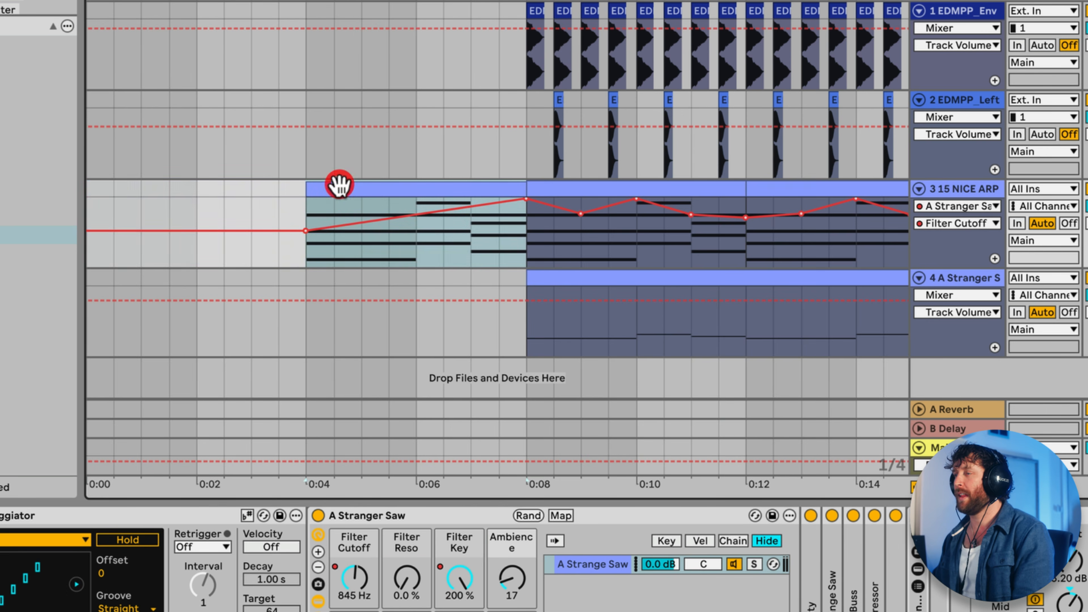
pyautogui.press('space')
pyautogui.click(272, 191)
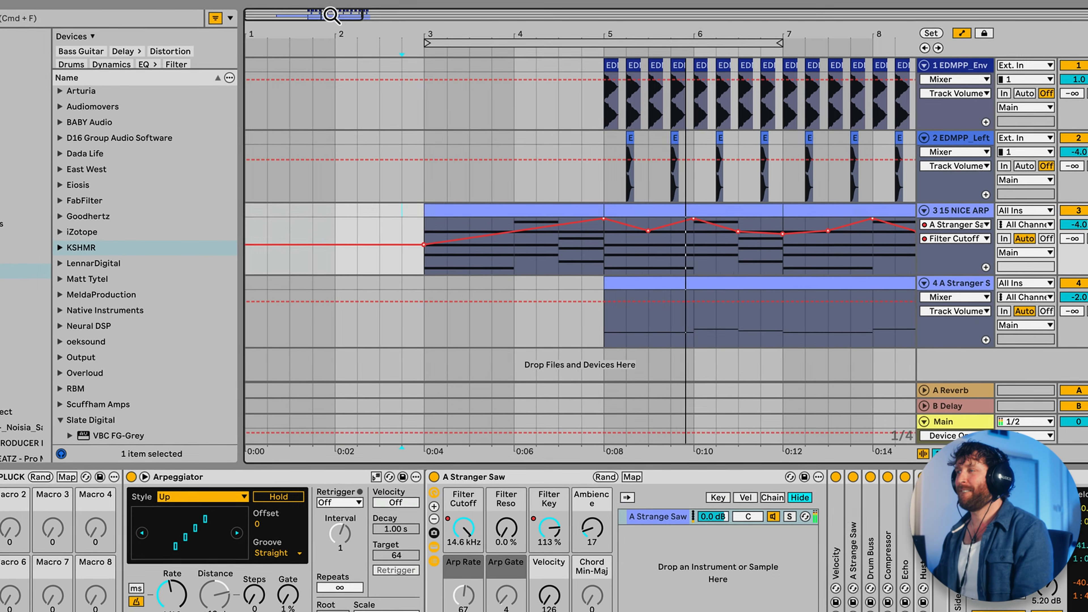
pyautogui.moveTo(338, 24); pyautogui.dragTo(338, 9)
pyautogui.click(474, 211)
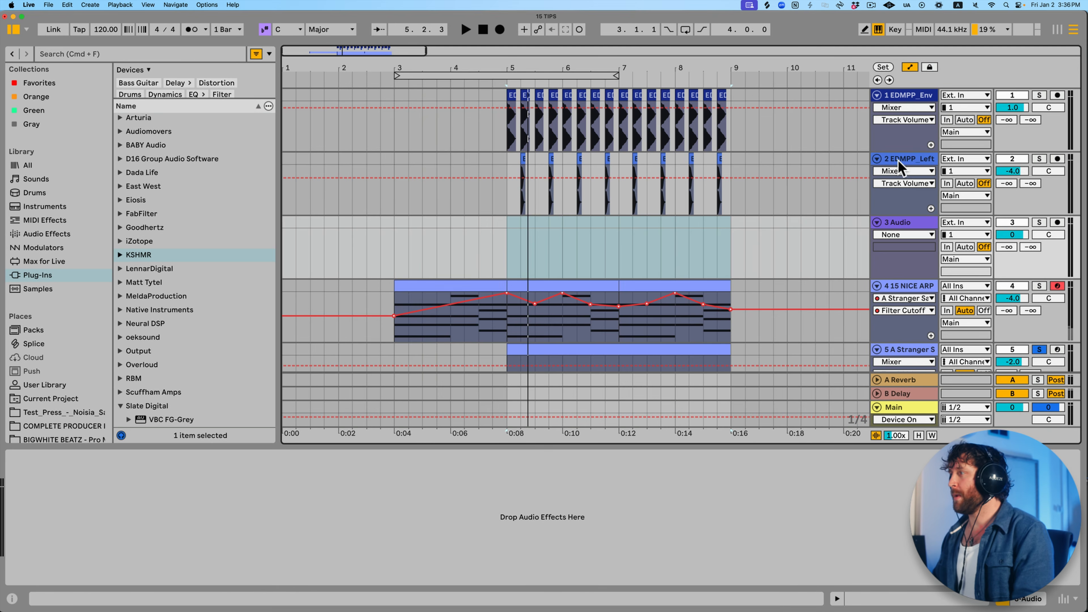
# - Add the Auto Filter effect to the drum group track and lower its low-pass frequency to 2.63 kHz
pyautogui.click(901, 164)
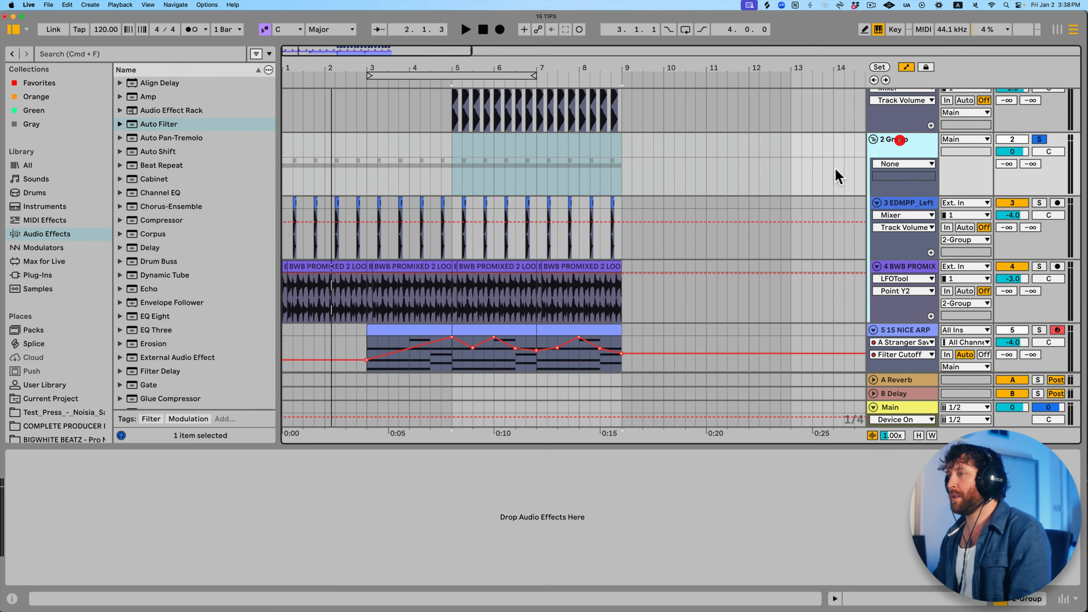
pyautogui.click(900, 139)
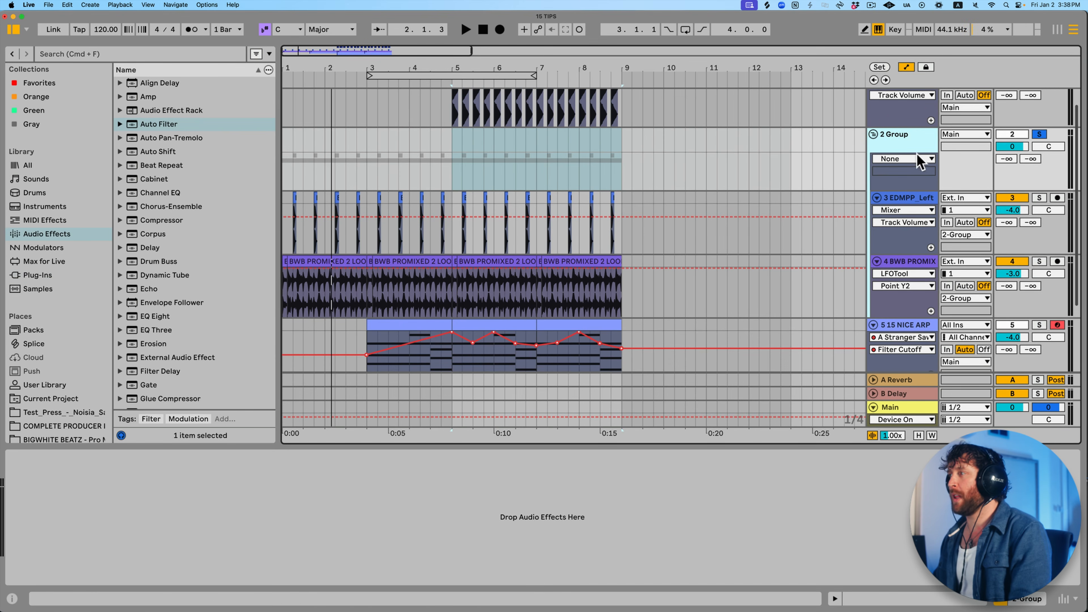
pyautogui.press('space')
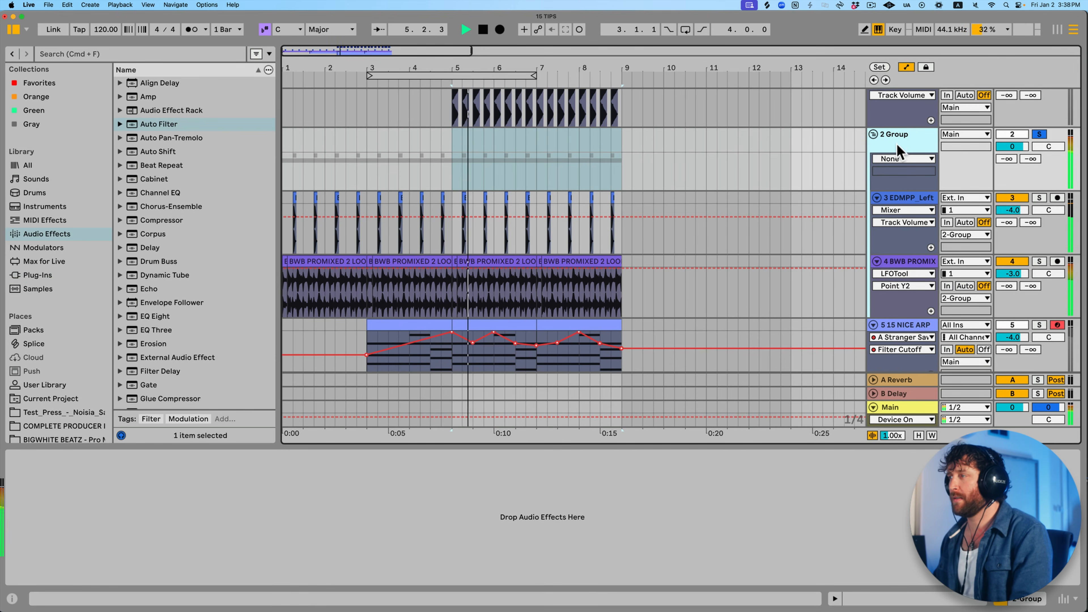
pyautogui.moveTo(114, 127); pyautogui.dragTo(185, 129)
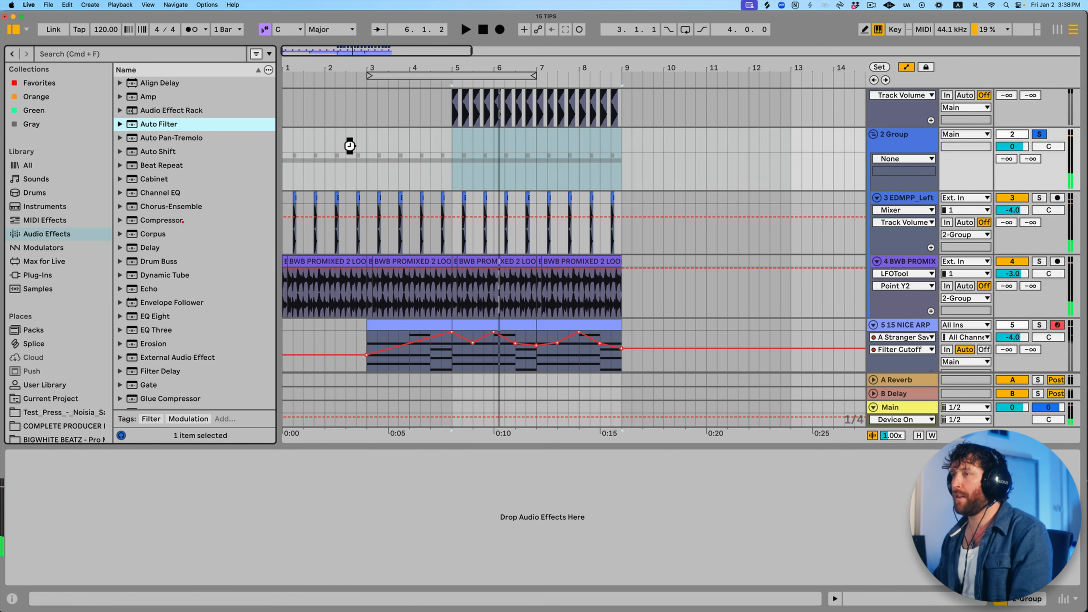
pyautogui.moveTo(350, 145); pyautogui.dragTo(350, 146)
pyautogui.moveTo(44, 490); pyautogui.dragTo(46, 517)
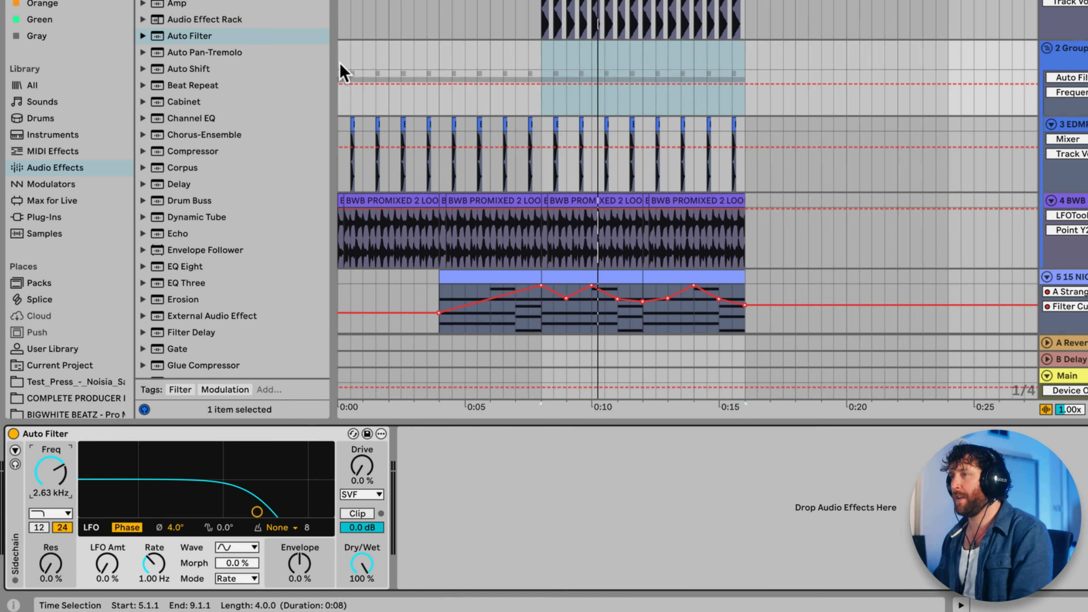
# - Automate the group's Auto Filter frequency to hold 2.63 kHz until bar 3 and rise to 20 kHz at bar 5 during playback
pyautogui.click(339, 55)
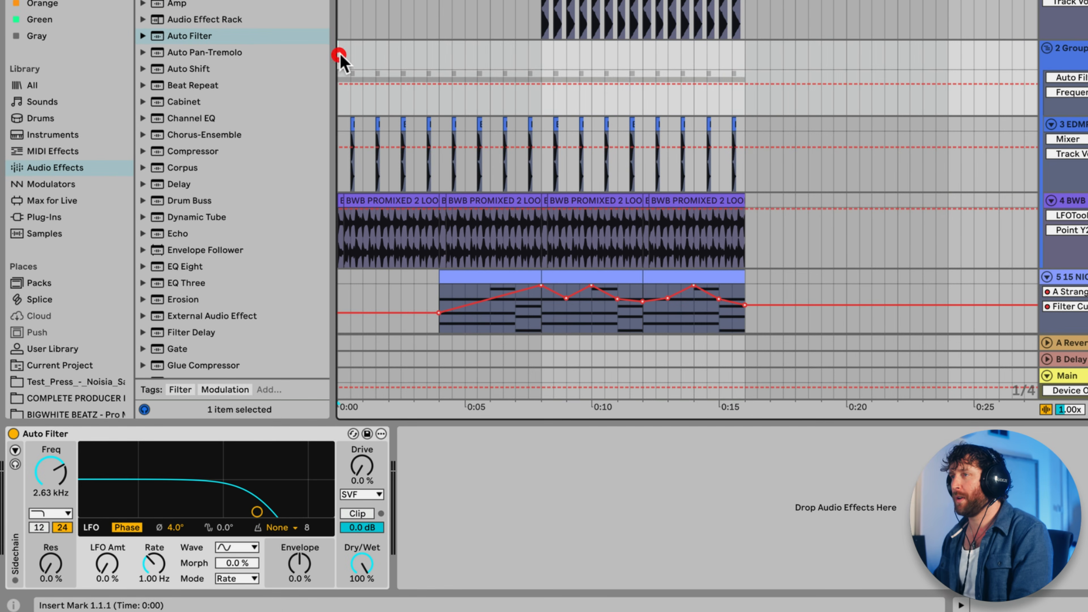
pyautogui.press('space')
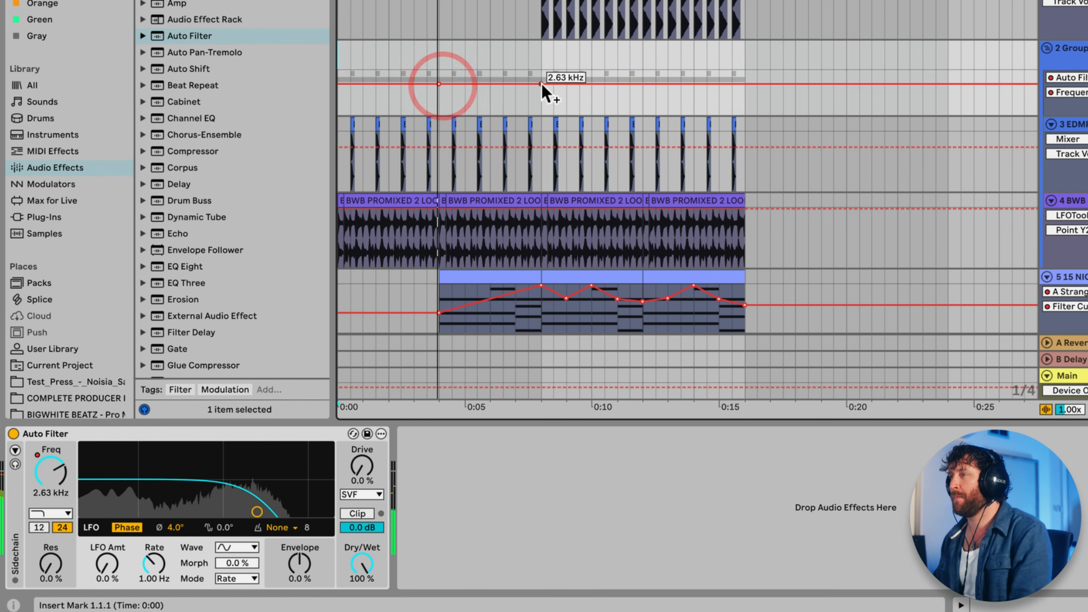
pyautogui.moveTo(541, 83); pyautogui.dragTo(541, 71)
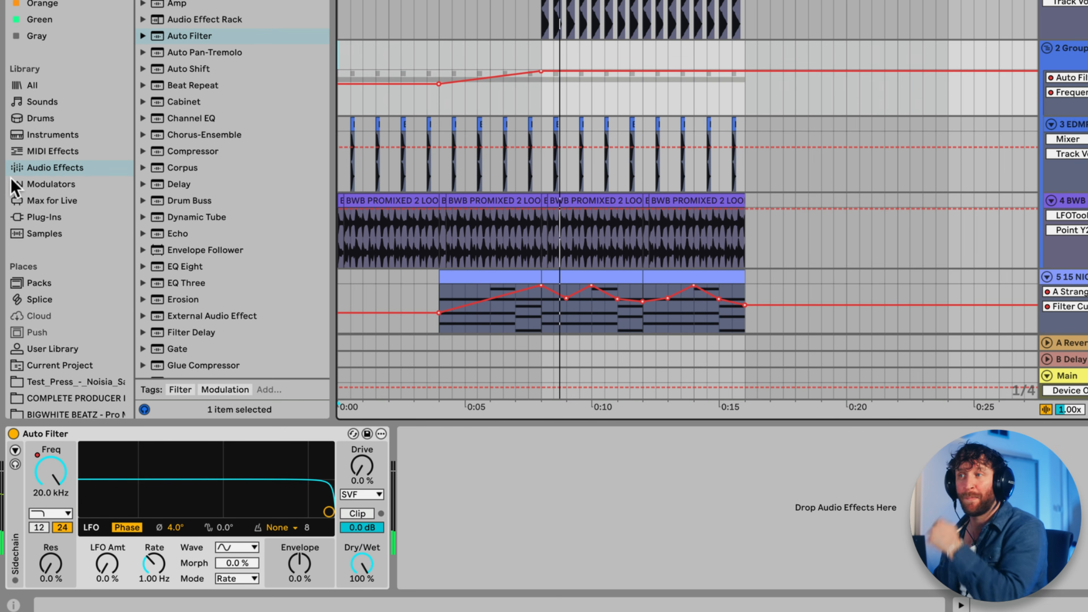
# - Add the Reverb effect after the Auto Filter on the group track and set its Dry/Wet to 52 %
pyautogui.scroll(-10, 180, 277)
pyautogui.moveTo(184, 205); pyautogui.dragTo(485, 469)
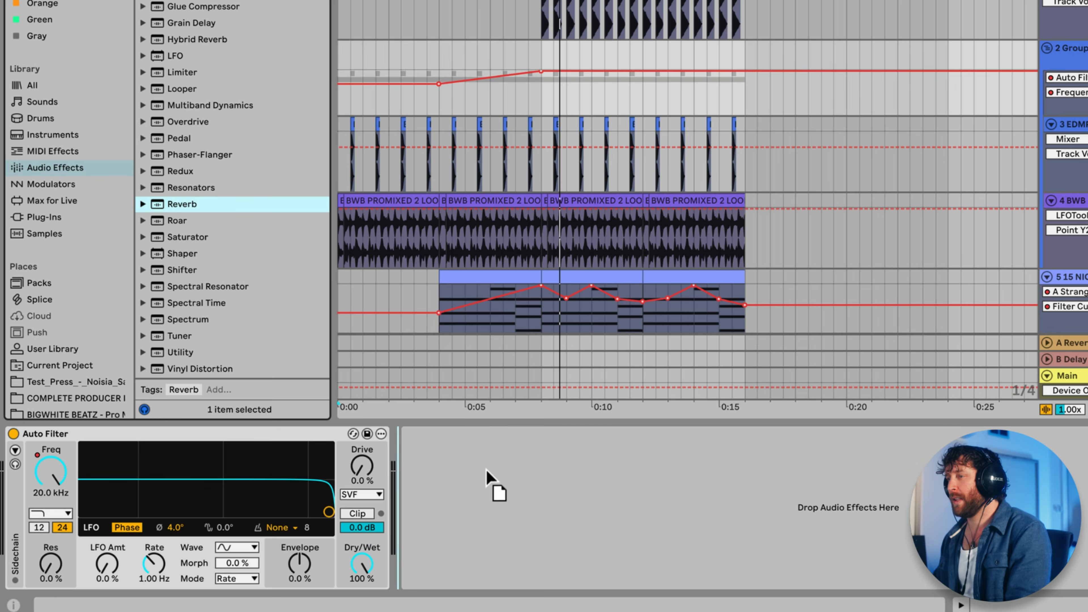
pyautogui.moveTo(486, 469); pyautogui.dragTo(487, 470)
pyautogui.click(202, 204)
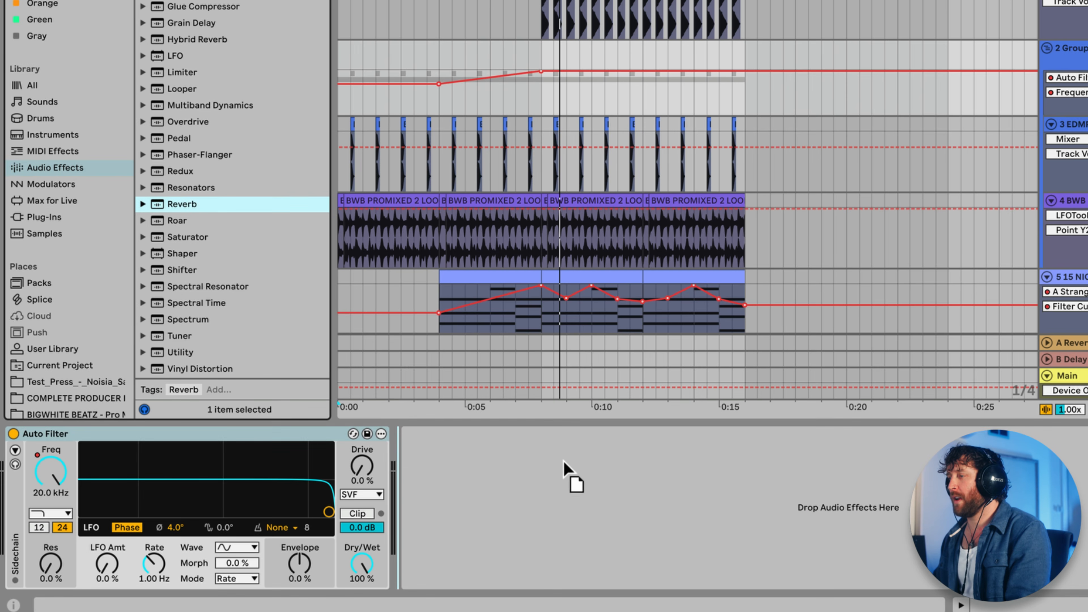
pyautogui.moveTo(545, 472); pyautogui.dragTo(552, 463)
pyautogui.moveTo(820, 560); pyautogui.dragTo(819, 571)
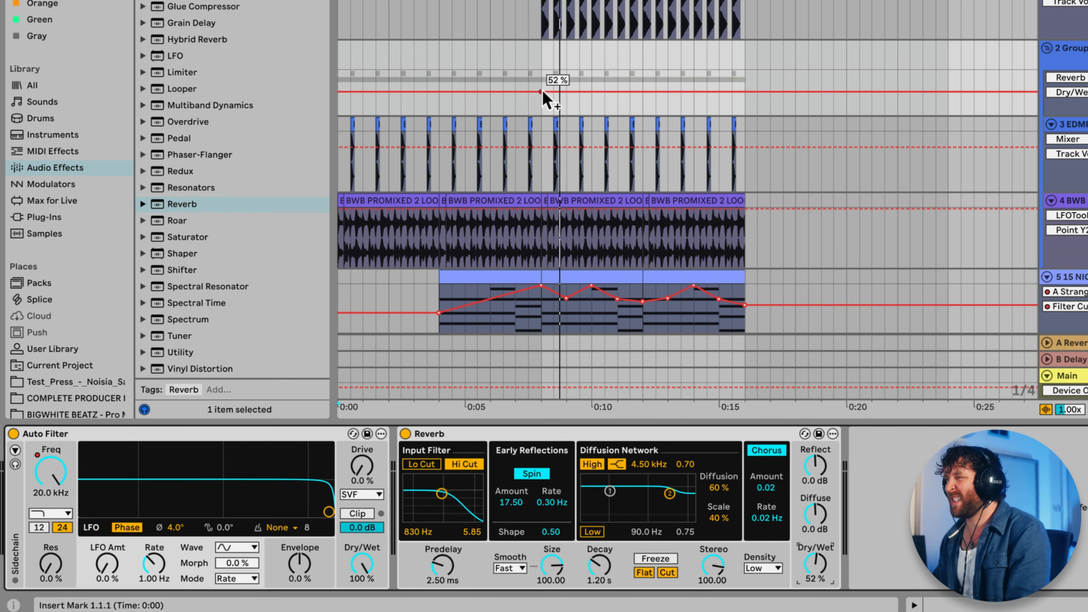
# - Automate the group's Reverb Dry/Wet to curve down from 52 % at bar 3 to its minimum at bar 5, with Decay at 2.01 s
pyautogui.click(441, 95)
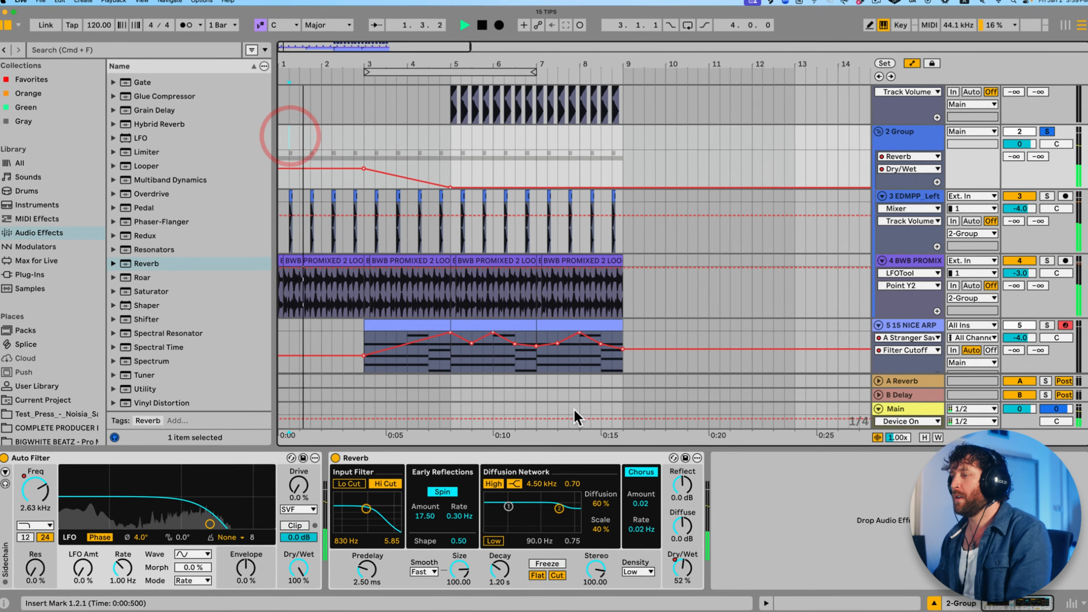
pyautogui.moveTo(498, 575); pyautogui.dragTo(498, 560)
pyautogui.click(692, 585)
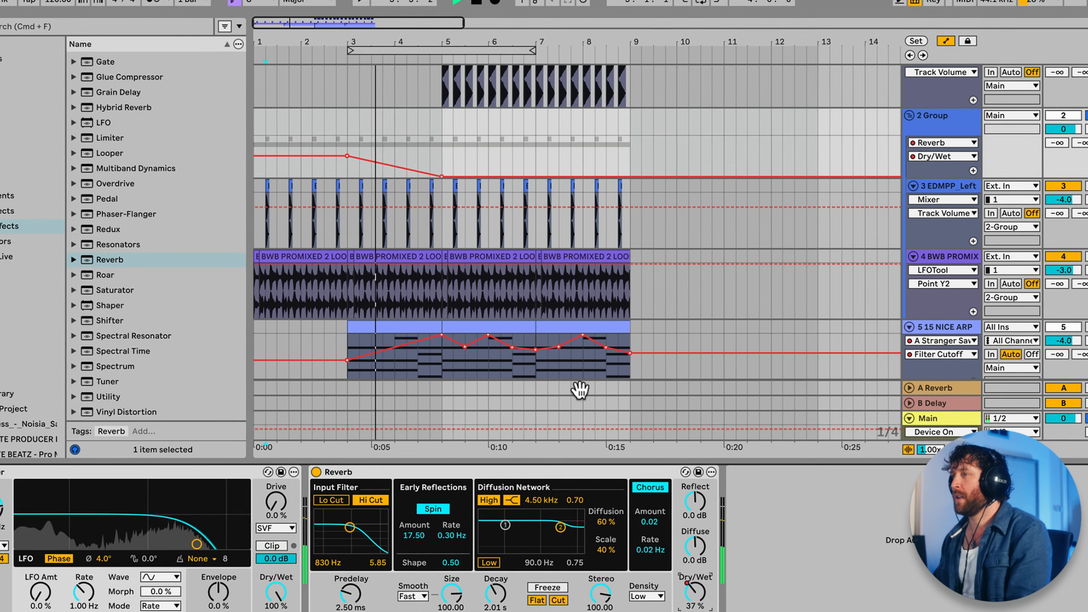
pyautogui.moveTo(409, 172); pyautogui.dragTo(445, 158)
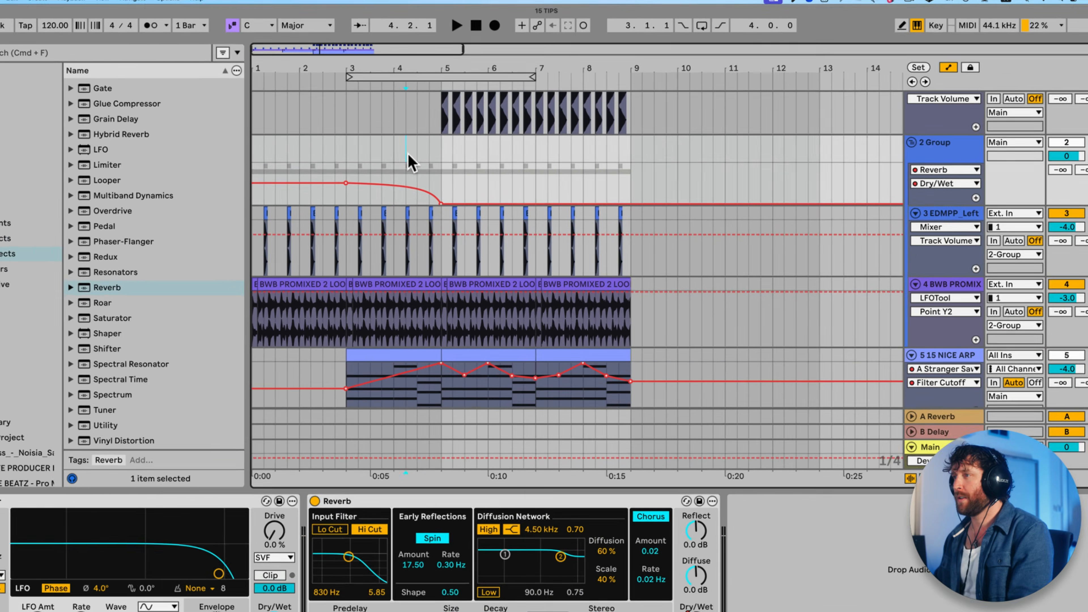
pyautogui.press('space')
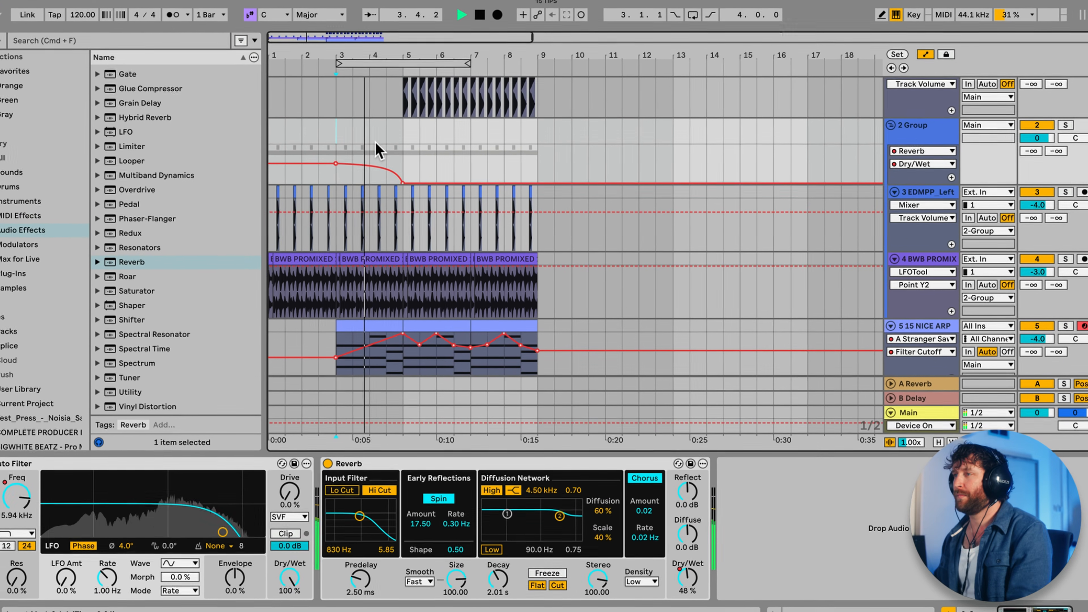
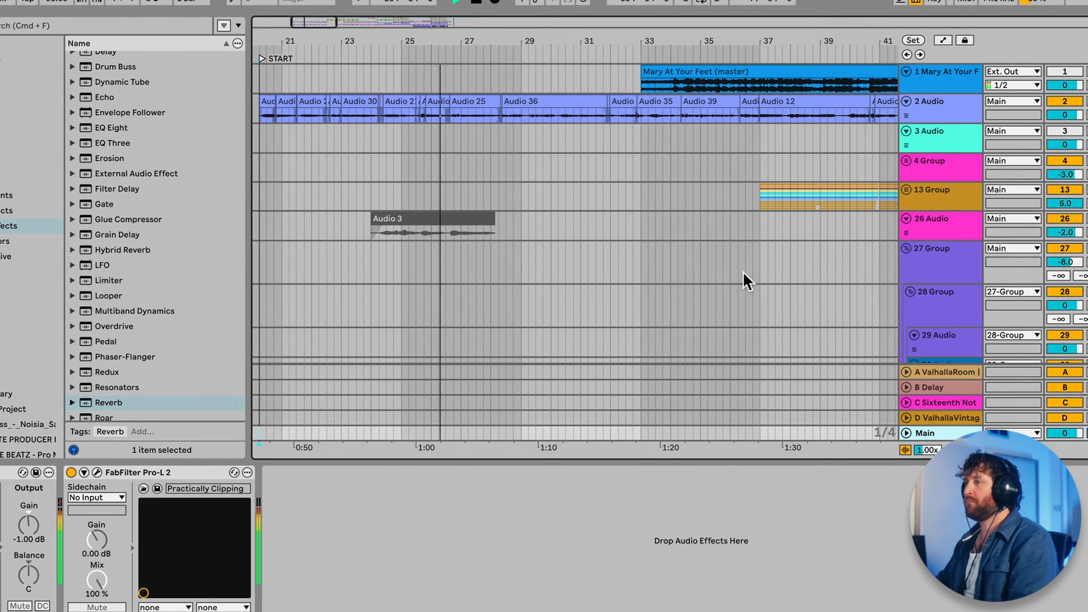
# - In the Everyday Things session, play the section entering at bar 45 and solo the Homie_Kick and EDMPP_Yall clap tracks
pyautogui.scroll(-10, 716, 249)
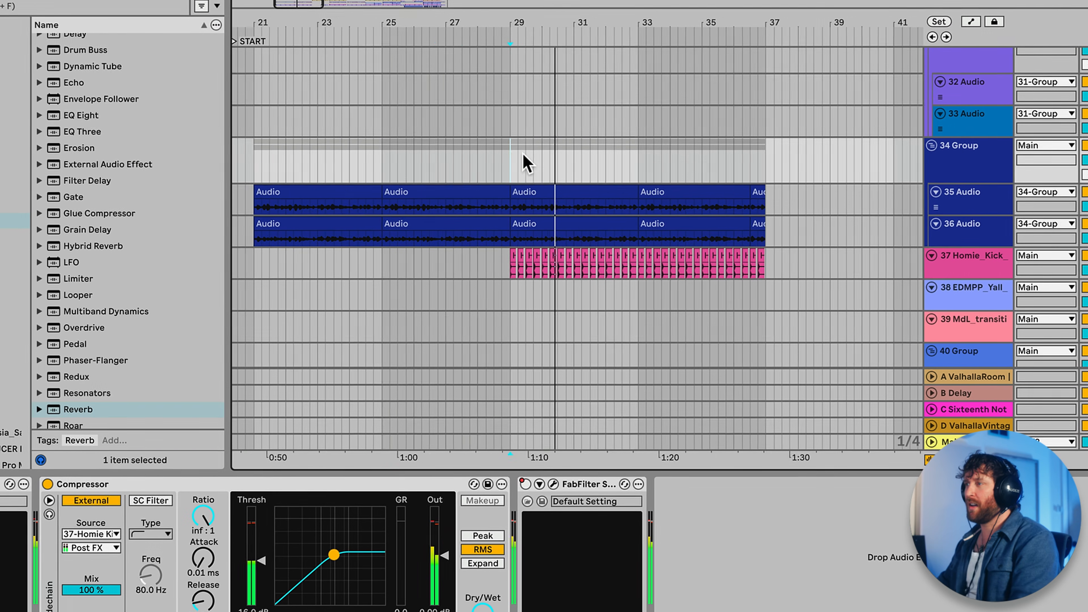
pyautogui.hscroll(8, 523, 154)
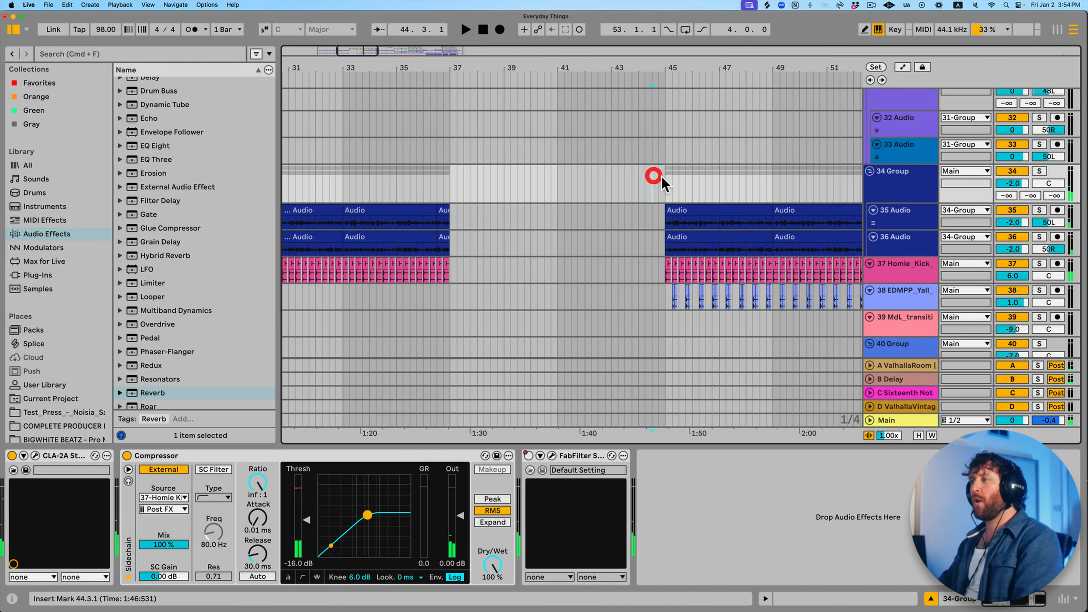
pyautogui.hscroll(5, 656, 175)
pyautogui.scroll(-10, 654, 177)
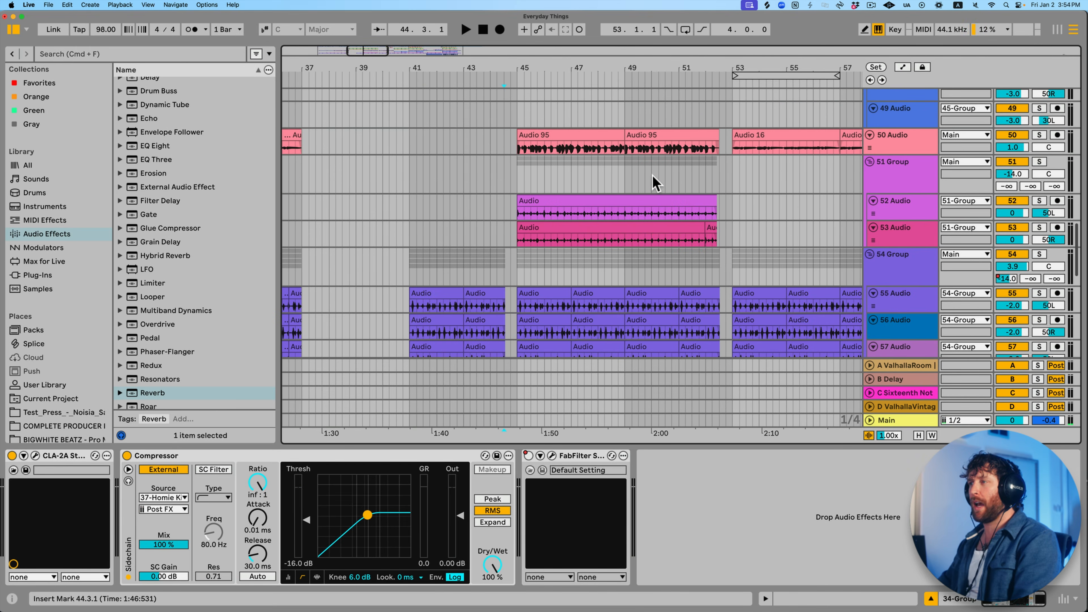
pyautogui.press('space')
pyautogui.scroll(9, 651, 172)
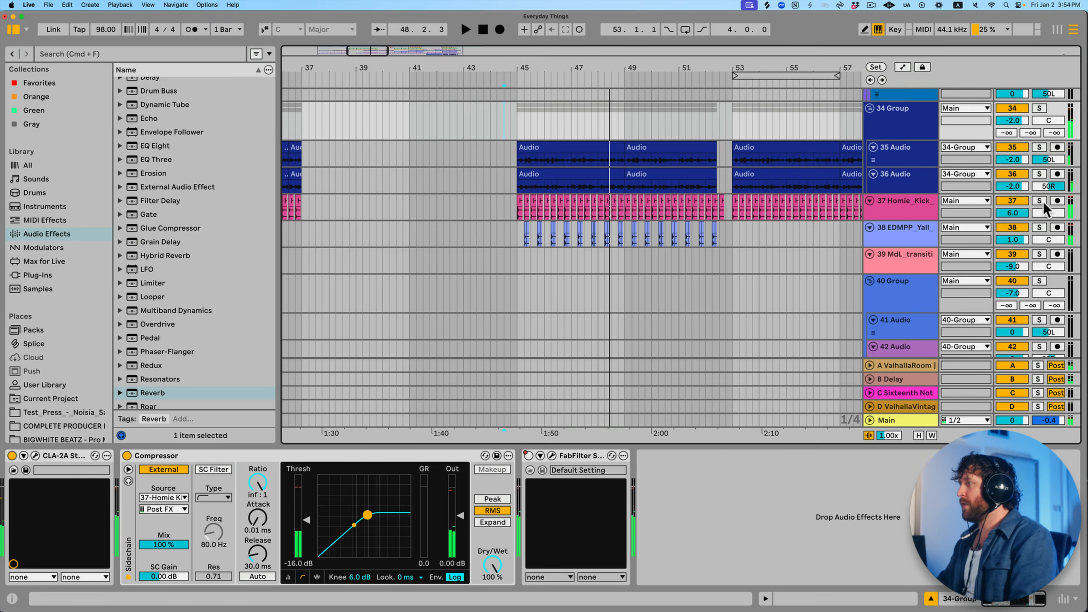
pyautogui.click(1042, 202)
pyautogui.click(1039, 227)
# - Solo the 51 Group and 54 Group and play them from bar 45
pyautogui.scroll(-8, 1040, 230)
pyautogui.scroll(-3, 1041, 233)
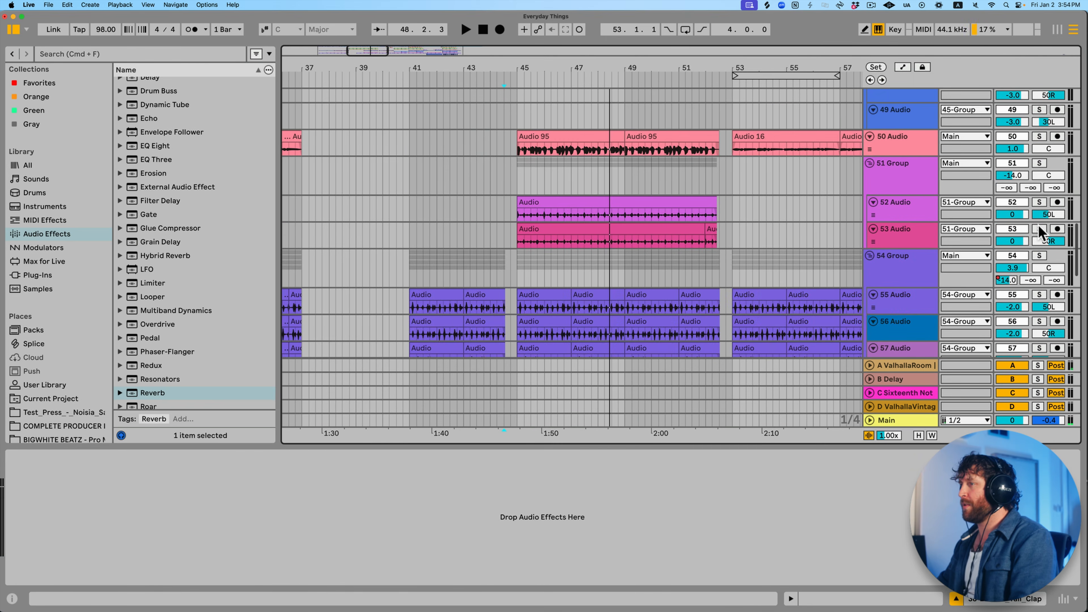
pyautogui.click(1039, 164)
pyautogui.click(1040, 256)
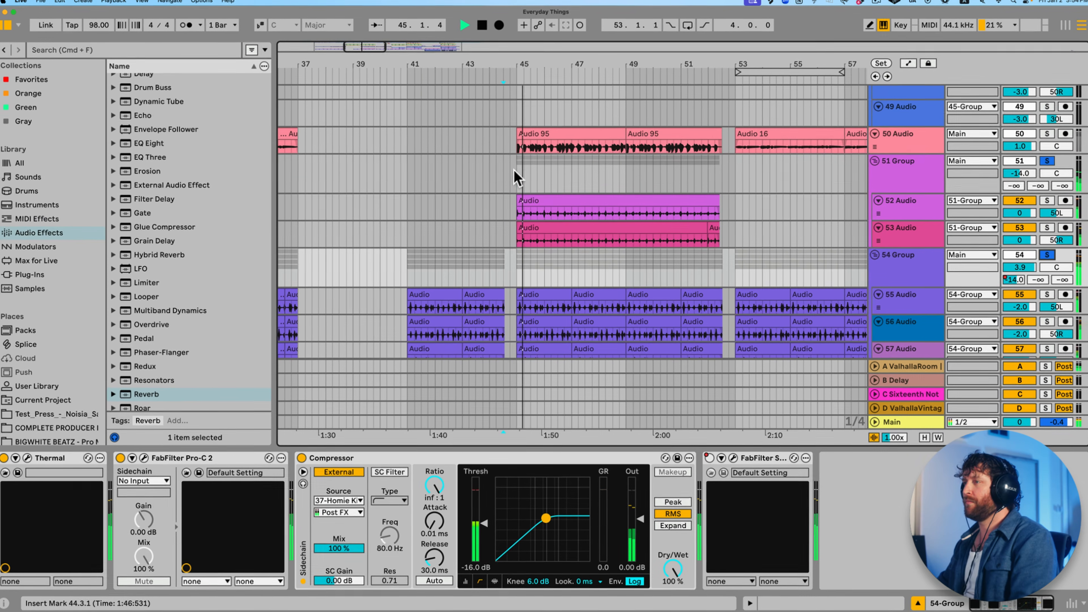
pyautogui.click(513, 171)
pyautogui.scroll(-4, 752, 219)
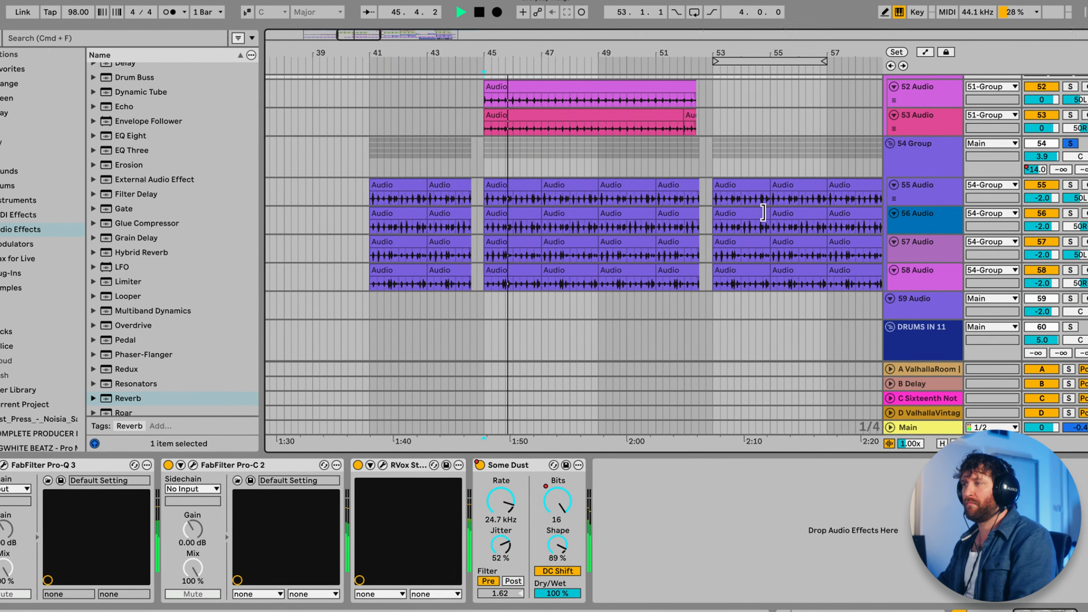
pyautogui.scroll(3, 763, 212)
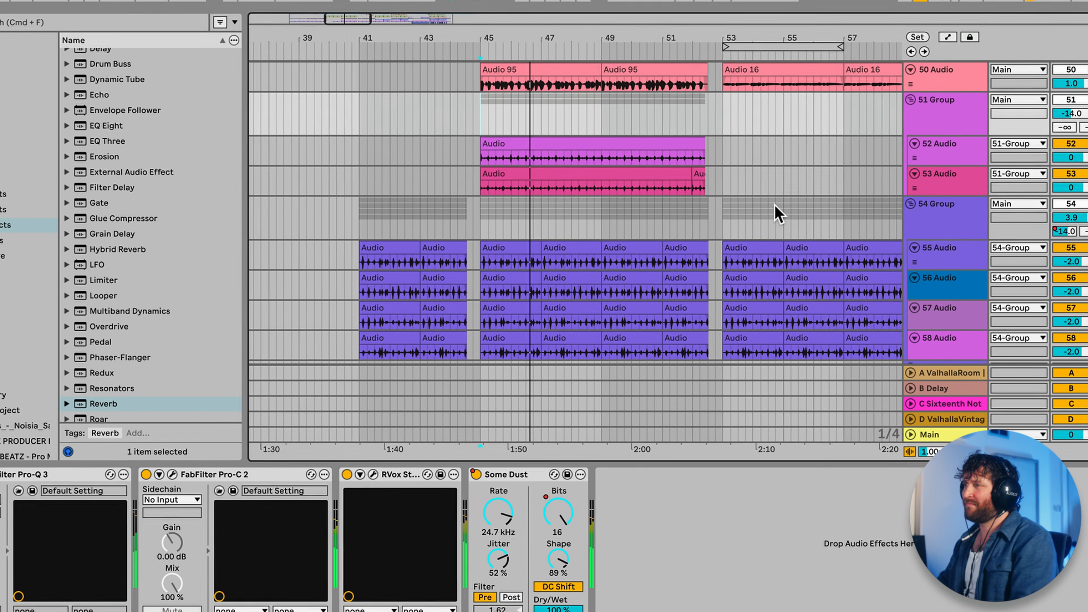
pyautogui.scroll(3, 777, 211)
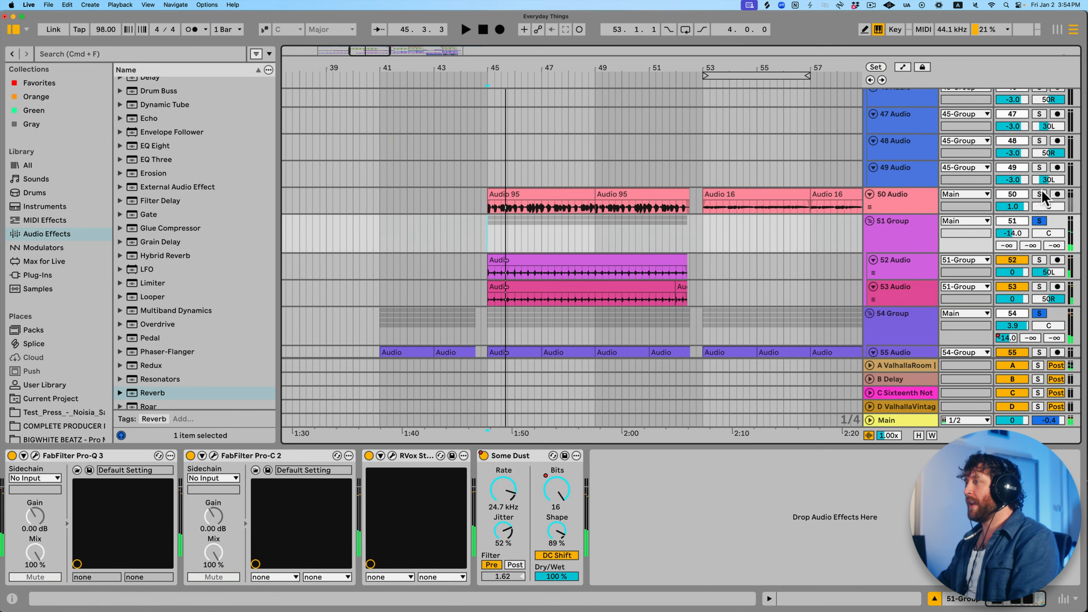
# - Add the 50 Audio track and the 34 Group to the soloed tracks during playback
pyautogui.click(1047, 193)
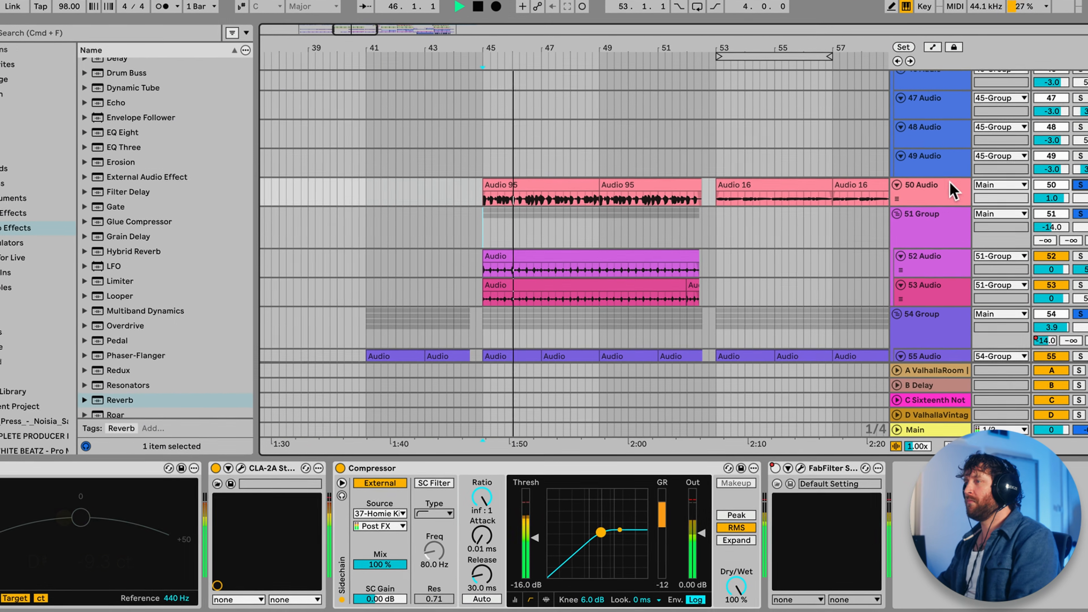
pyautogui.scroll(10, 951, 192)
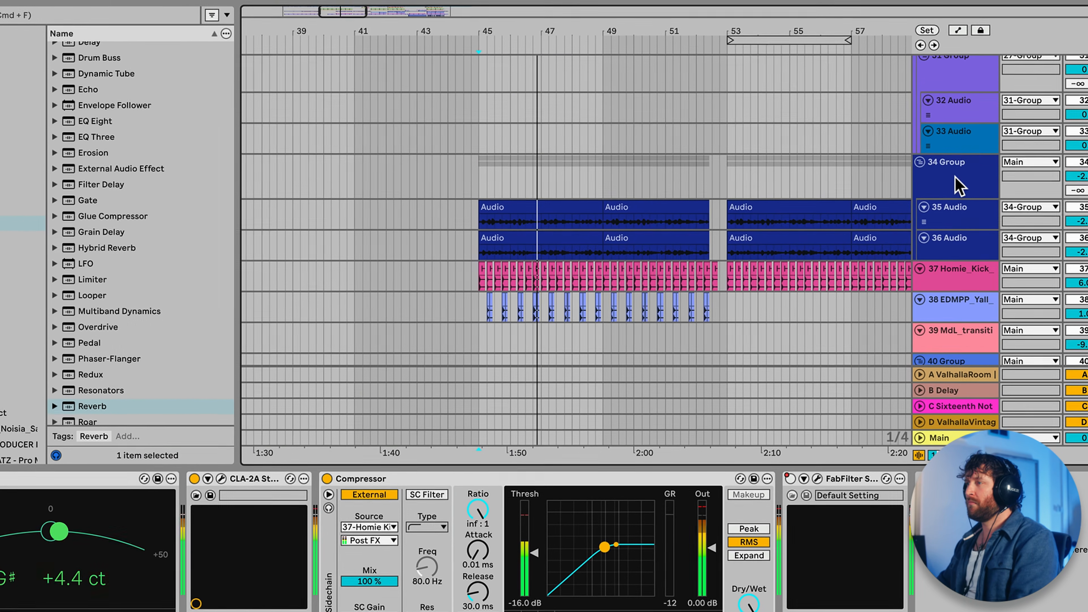
pyautogui.click(1040, 182)
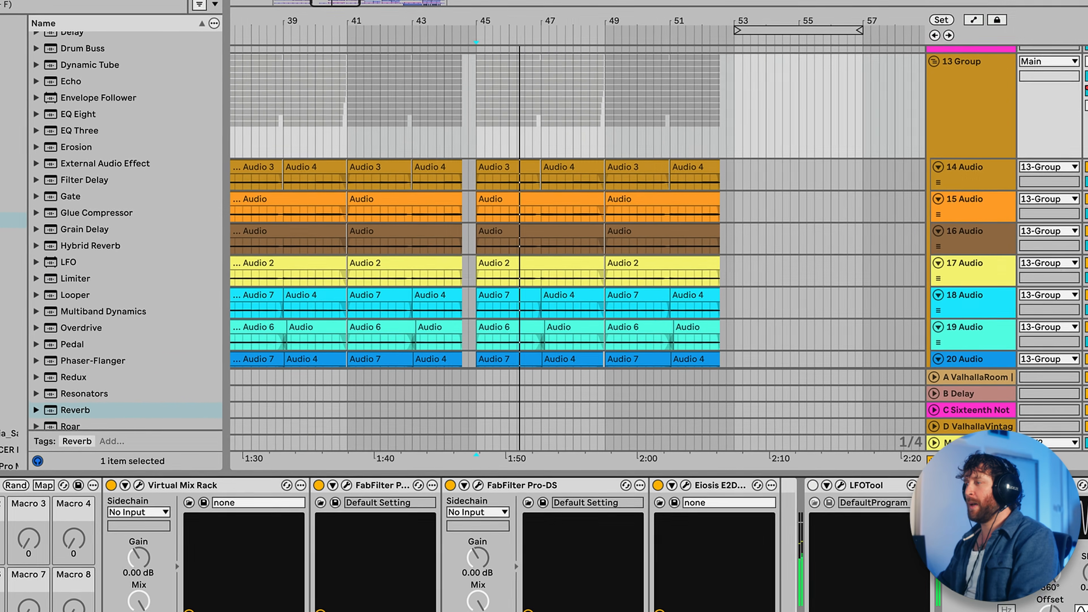
# - Switch on the 13 Group's Auto Pan effect and audition the group's clips between bars 45 and 49
pyautogui.click(883, 456)
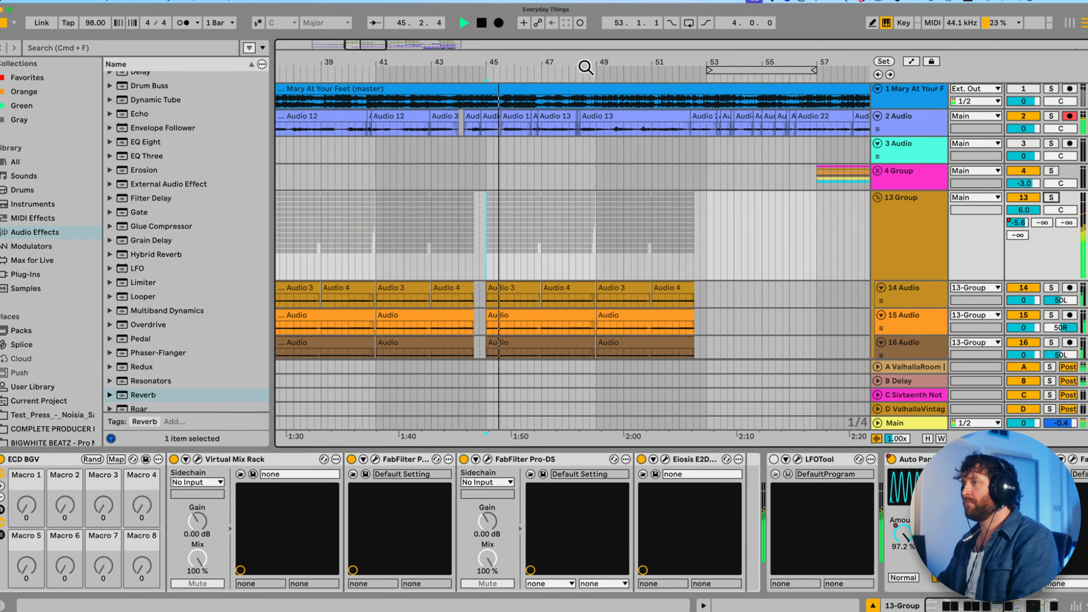
pyautogui.moveTo(583, 71); pyautogui.dragTo(554, 109)
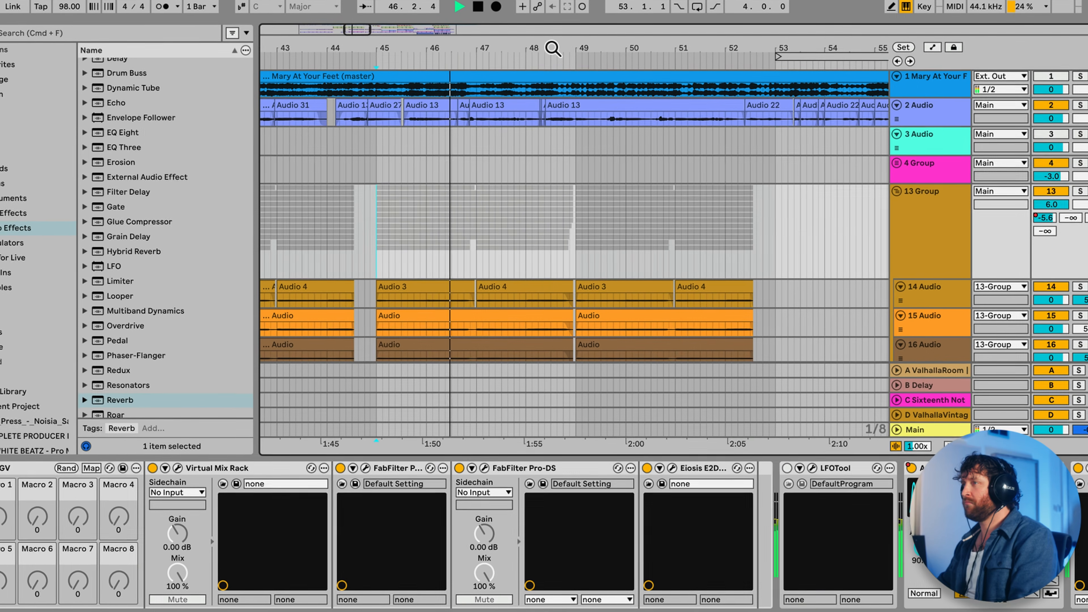
pyautogui.moveTo(552, 55); pyautogui.dragTo(553, 19)
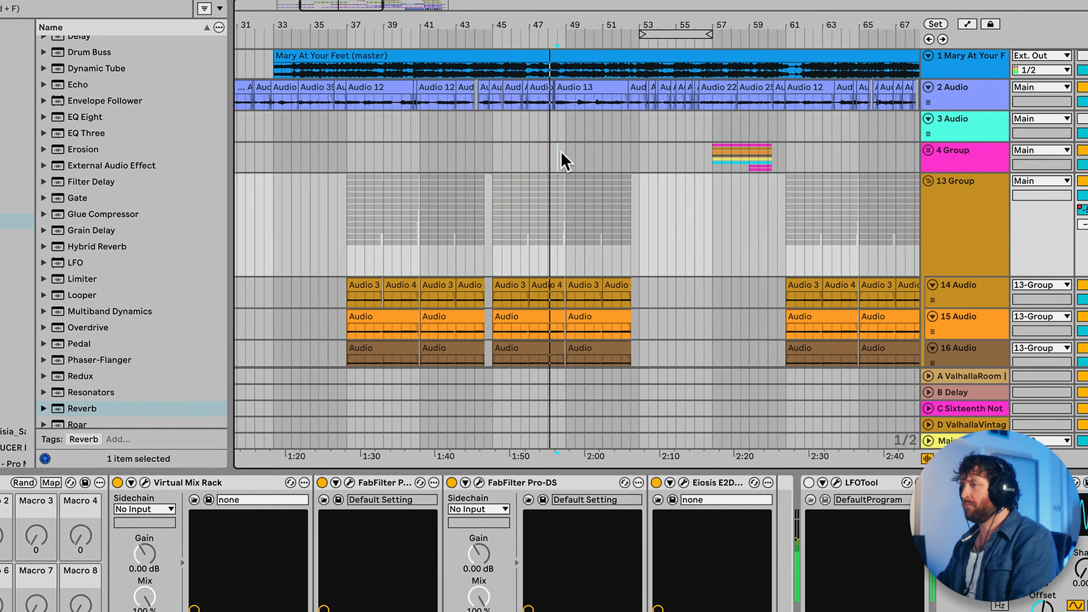
pyautogui.click(560, 157)
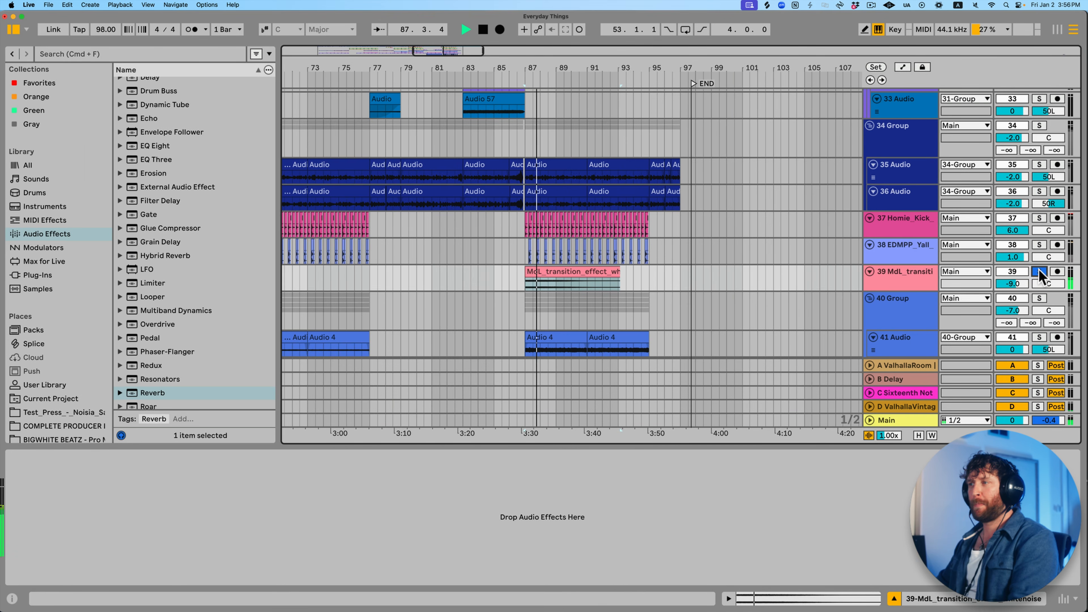
# - Set the playback start just ahead of the MdL_transition effect clip at bar 87
pyautogui.click(494, 267)
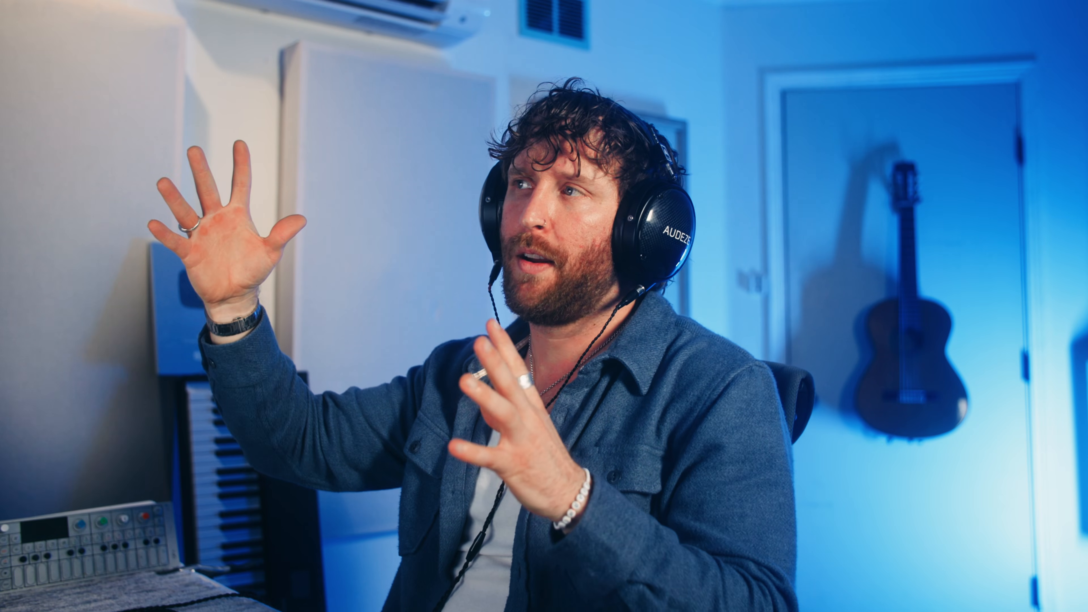
# - Move the Mary At Your Feet (master) reference clip back to start at about bar 21
pyautogui.click(493, 97)
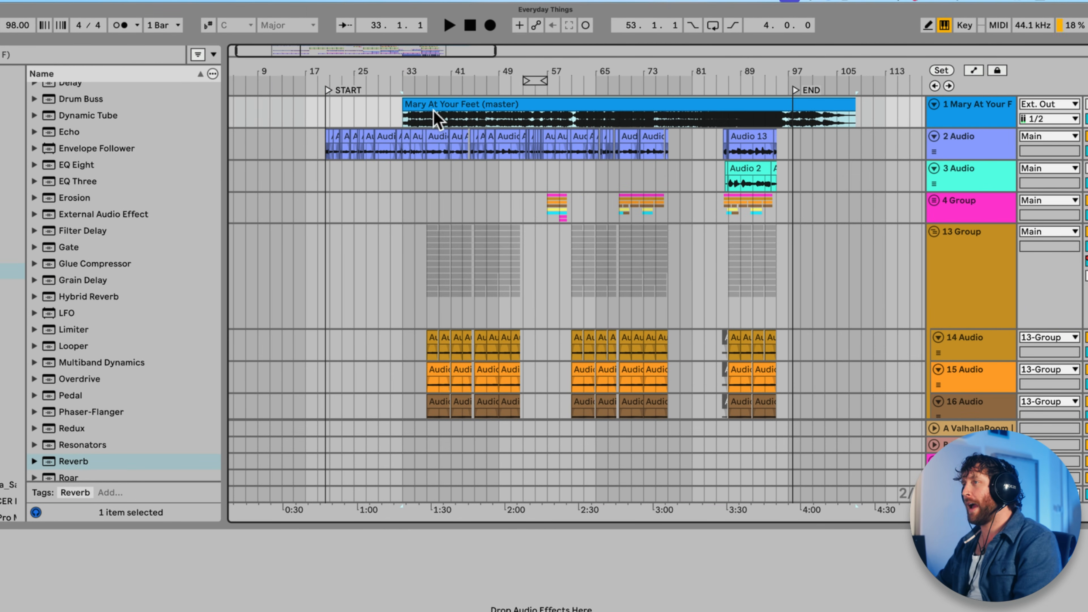
pyautogui.moveTo(378, 103); pyautogui.dragTo(378, 102)
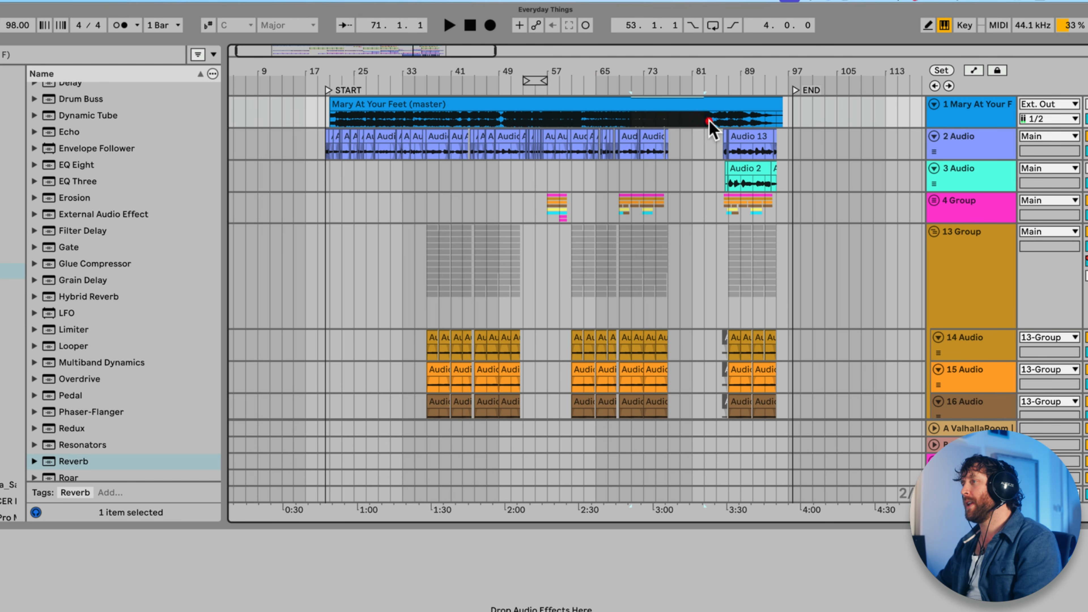
# - Enlarge the Mary At Your Feet (master) track to show its full waveform and select the reference clip
pyautogui.moveTo(558, 72); pyautogui.dragTo(558, 120)
pyautogui.moveTo(959, 129); pyautogui.dragTo(967, 182)
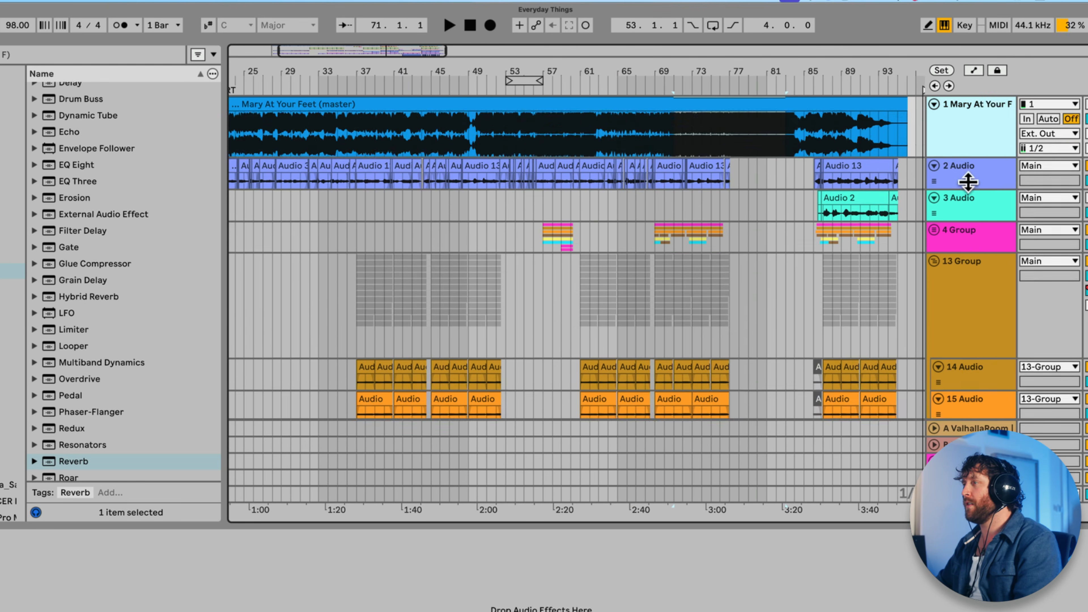
pyautogui.moveTo(967, 183); pyautogui.dragTo(967, 216)
pyautogui.click(615, 135)
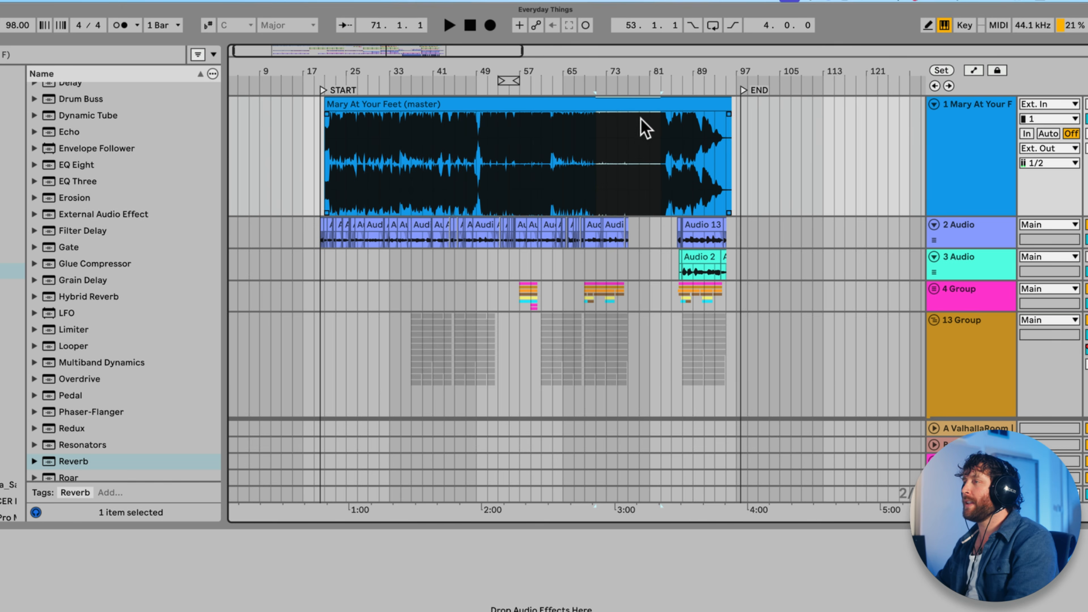
pyautogui.click(614, 103)
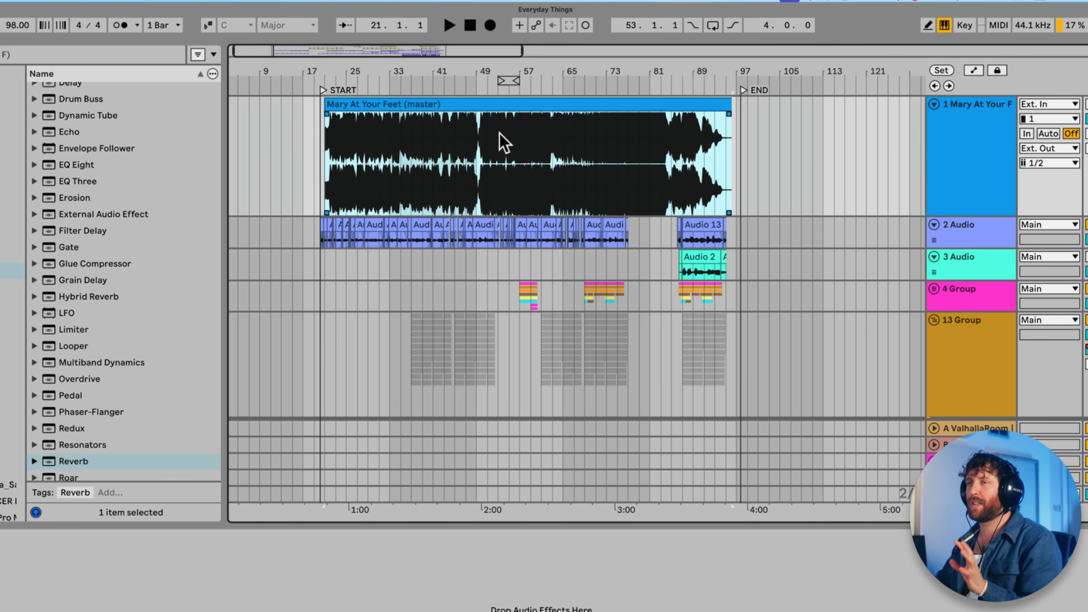
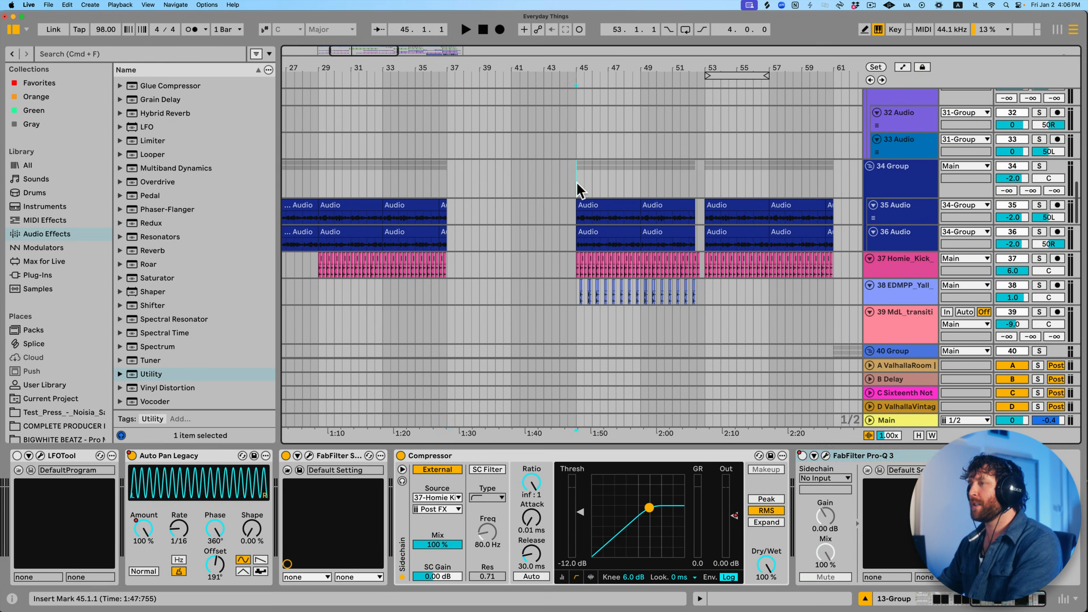
# - Solo the 35 Audio track and play its clip from bar 29
pyautogui.click(576, 182)
pyautogui.click(1039, 205)
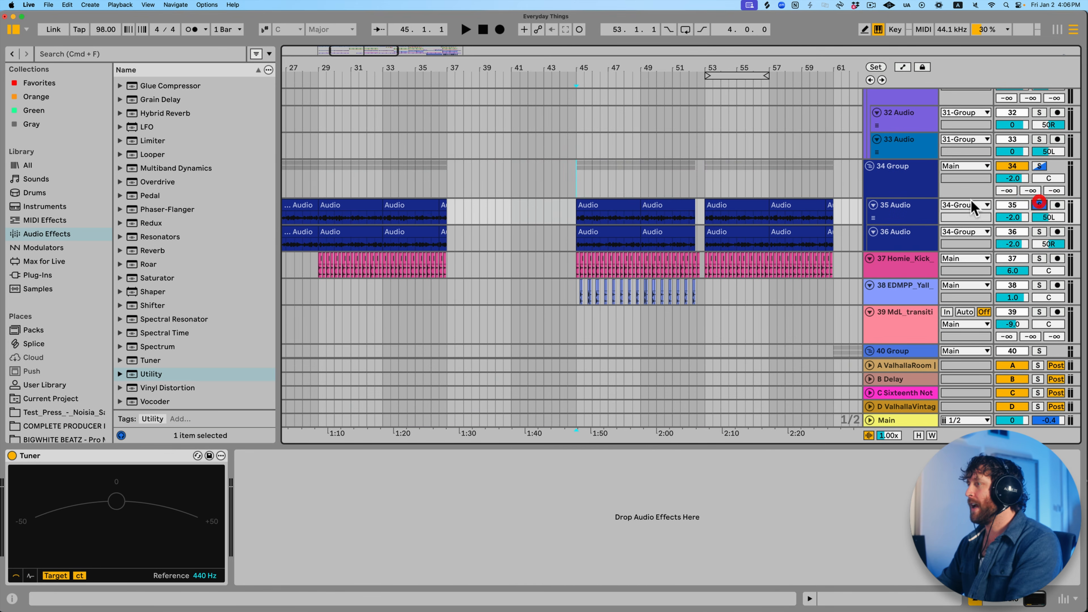
pyautogui.click(477, 200)
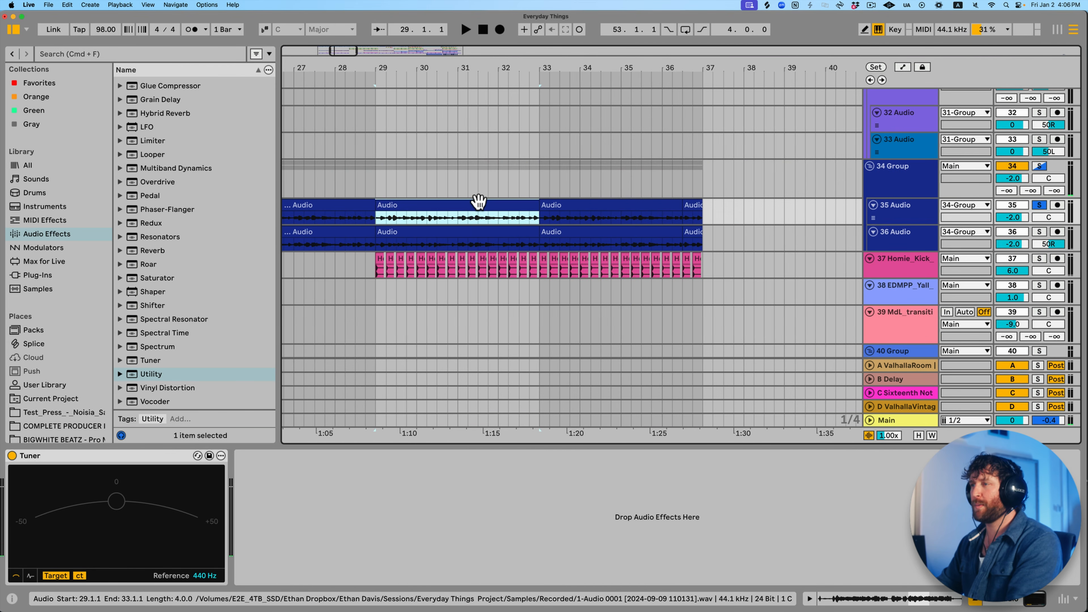
pyautogui.press('space')
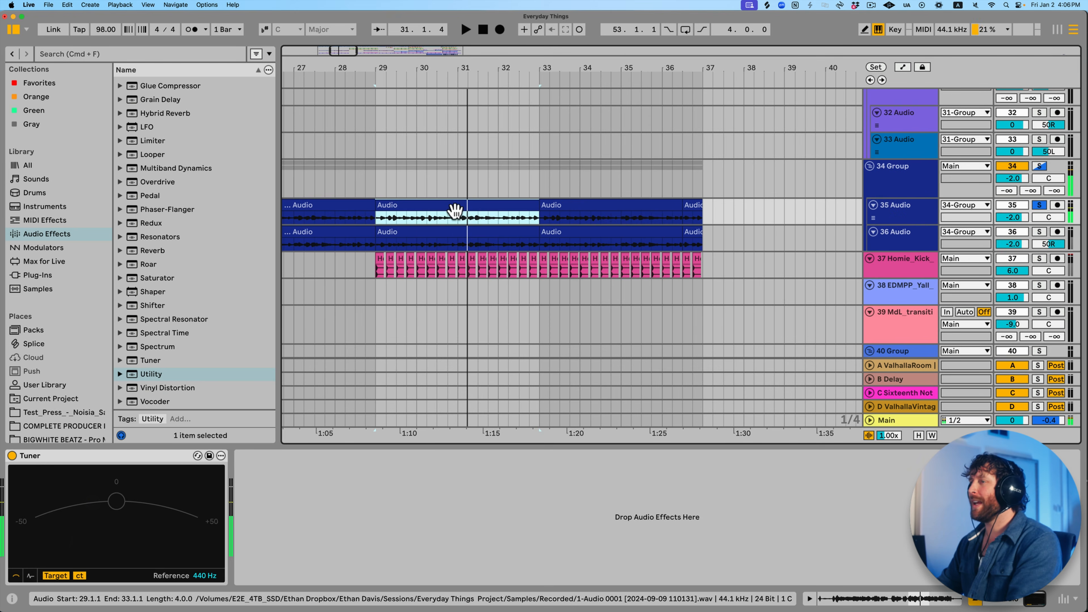
# - Select the 35 Audio and 36 Audio tracks together and increase their height to show larger waveforms
pyautogui.click(426, 234)
pyautogui.click(915, 214)
pyautogui.keyDown('shift'); pyautogui.click(911, 234); pyautogui.keyUp('shift')
pyautogui.moveTo(904, 225); pyautogui.dragTo(899, 265)
pyautogui.scroll(-3, 835, 234)
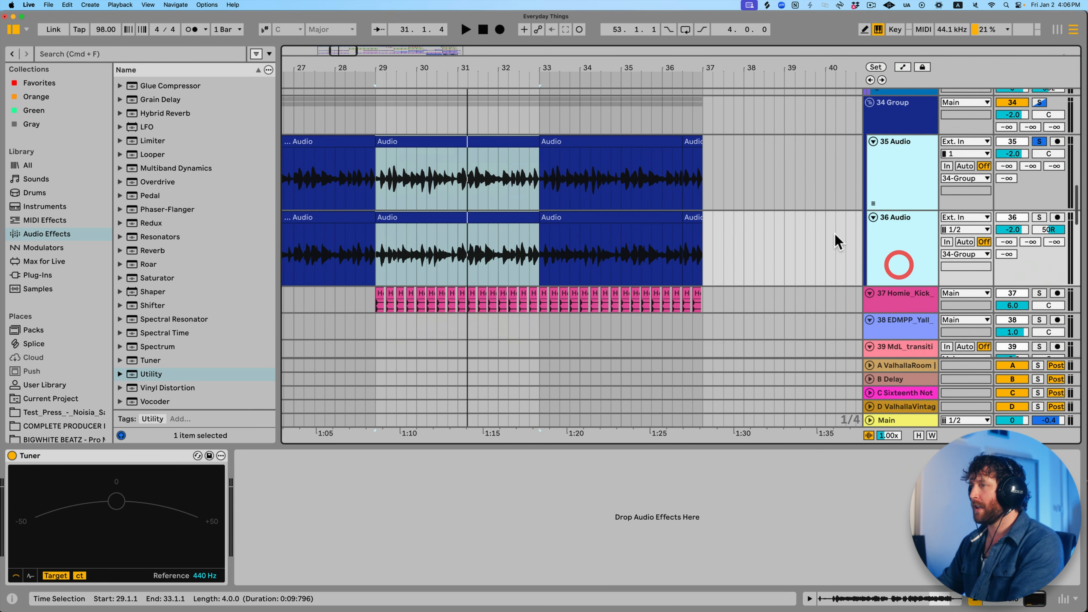
# - Recolour the 36 Audio clips starting at bars 29 and 33 teal
pyautogui.click(379, 175)
pyautogui.click(488, 219)
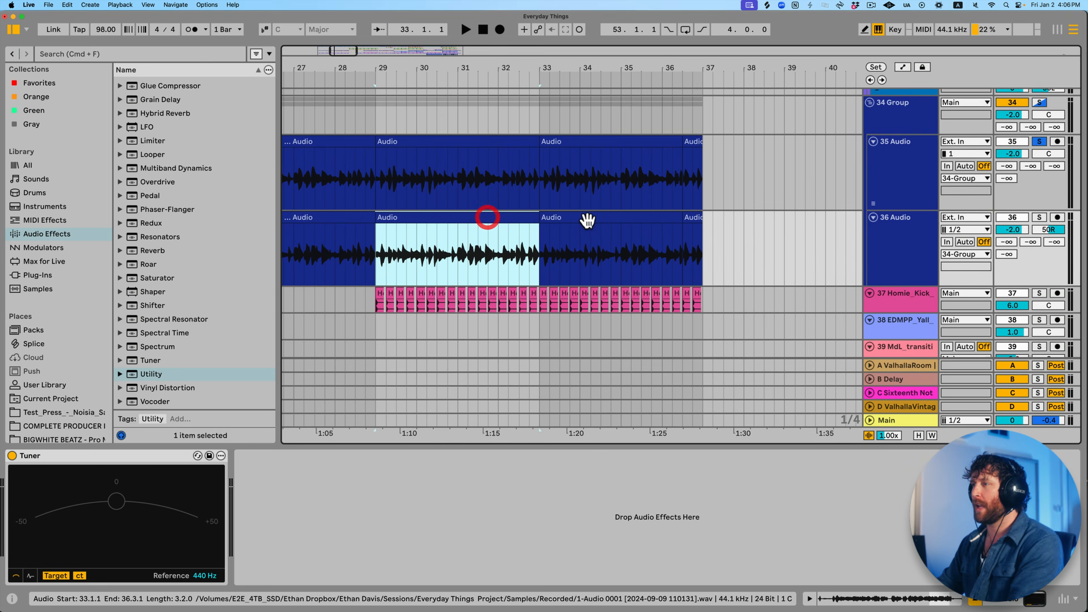
pyautogui.keyDown('shift'); pyautogui.click(588, 221); pyautogui.keyUp('shift')
pyautogui.rightClick(517, 219)
pyautogui.click(604, 507)
# - Examine the doubled waveforms from bar 29 and the panning of the 35 Audio and 36 Audio tracks
pyautogui.moveTo(440, 71); pyautogui.dragTo(731, 72)
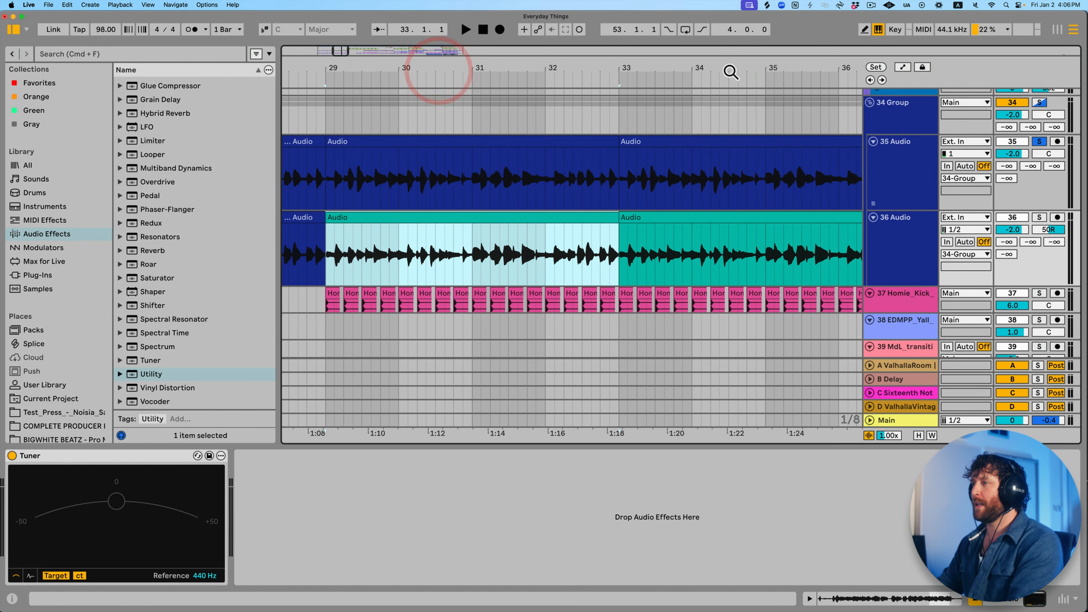
pyautogui.moveTo(1047, 154); pyautogui.dragTo(1047, 156)
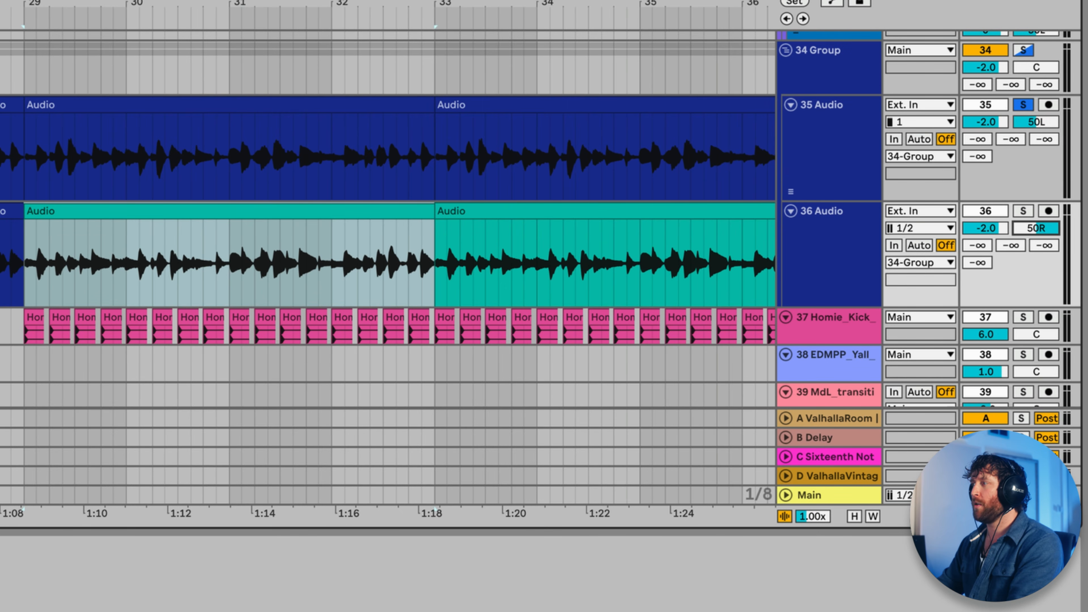
# - Play the 34 Group doubles from bar 29, and solo the 35 Audio track to compare a single take
pyautogui.click(1026, 50)
pyautogui.click(172, 104)
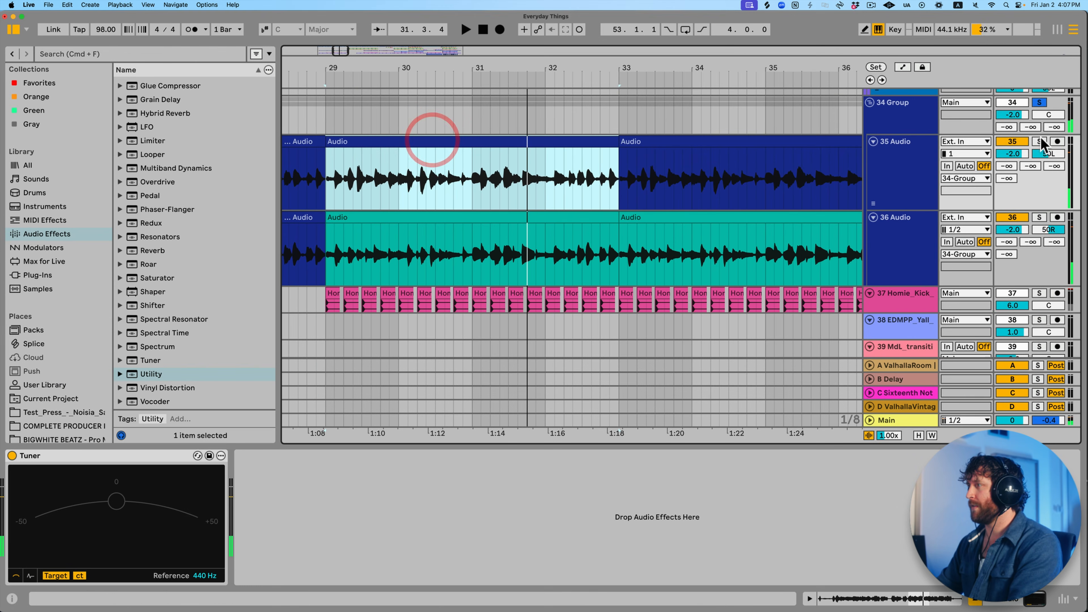
pyautogui.click(1048, 154)
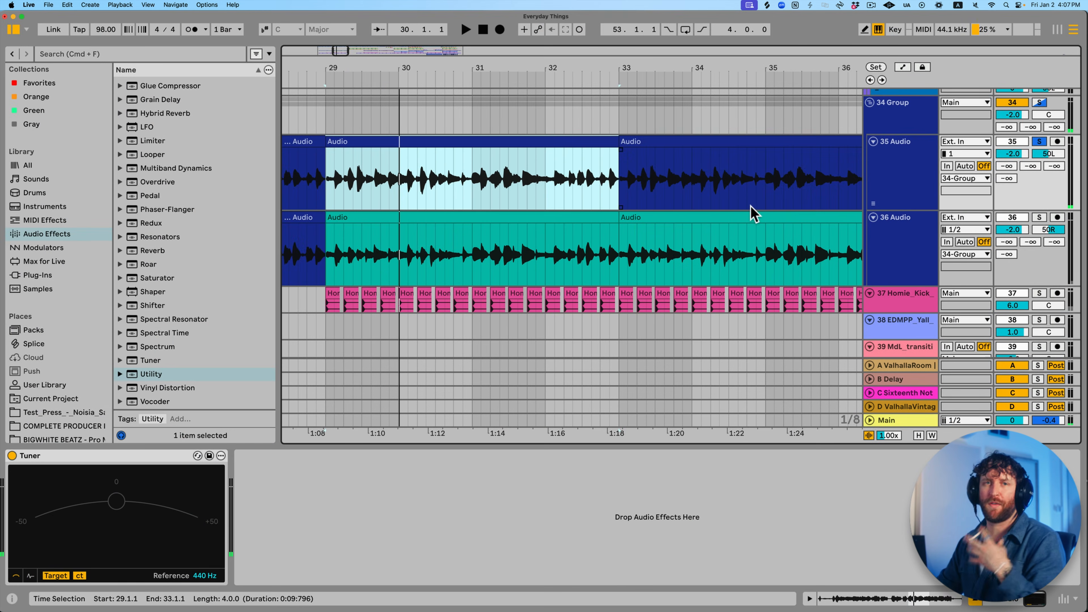
# - Audition the 2 Audio track, 34 Group and 37 Homie_Kick track individually from bar 29
pyautogui.scroll(15, 961, 103)
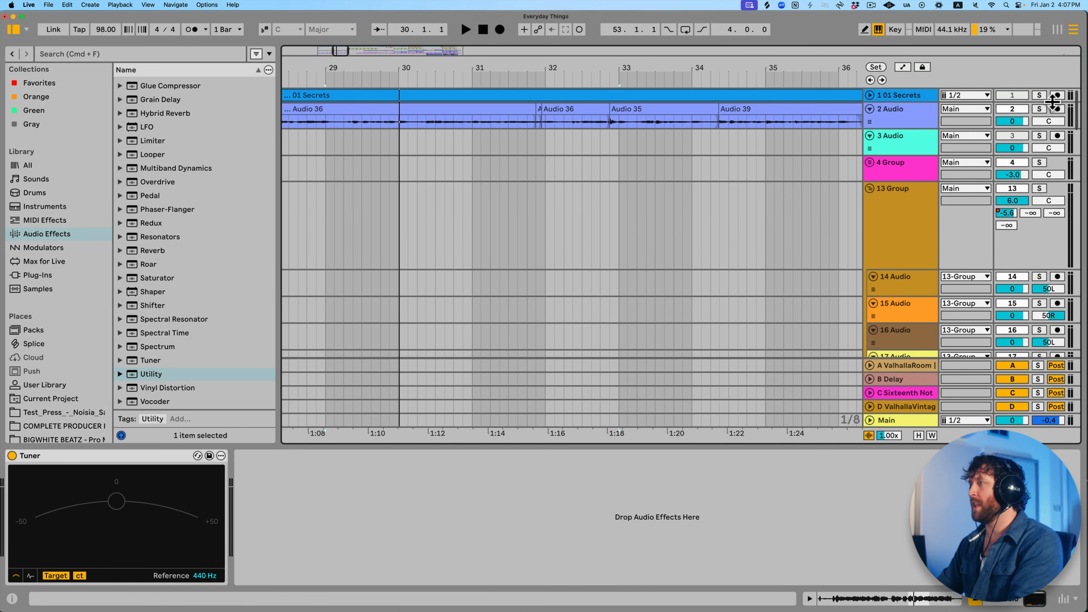
pyautogui.click(1042, 108)
pyautogui.scroll(-15, 422, 128)
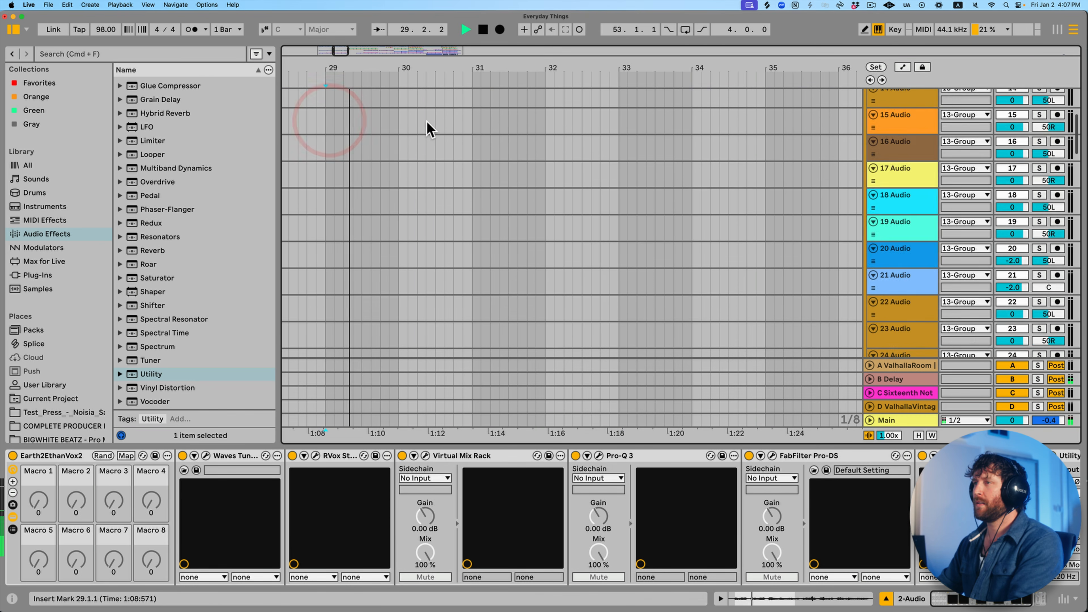
pyautogui.scroll(3, 997, 152)
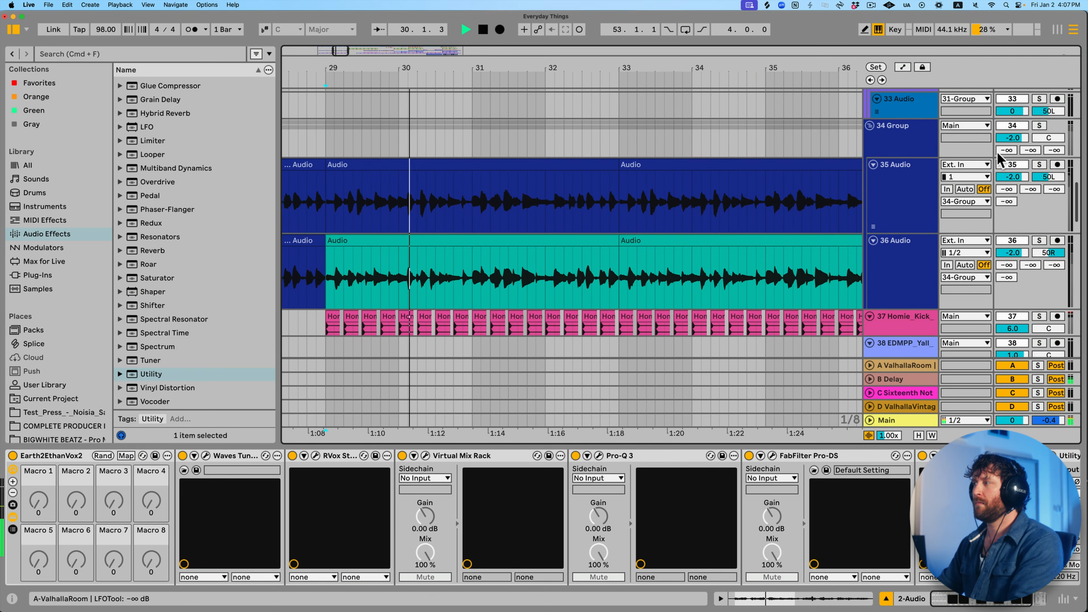
pyautogui.click(1039, 125)
pyautogui.click(364, 165)
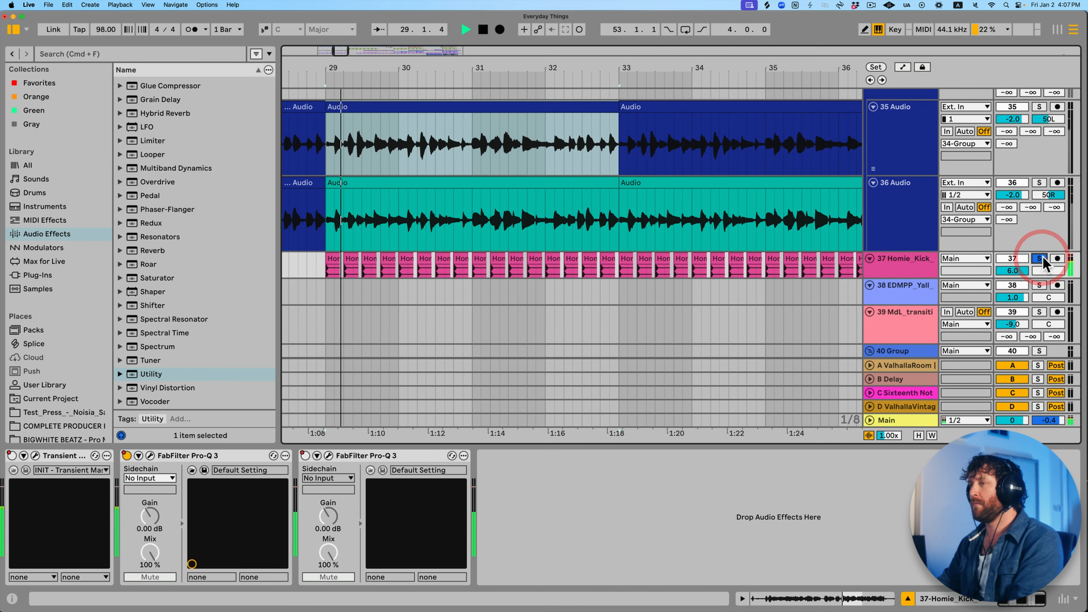
pyautogui.scroll(20, 1043, 243)
pyautogui.click(1040, 110)
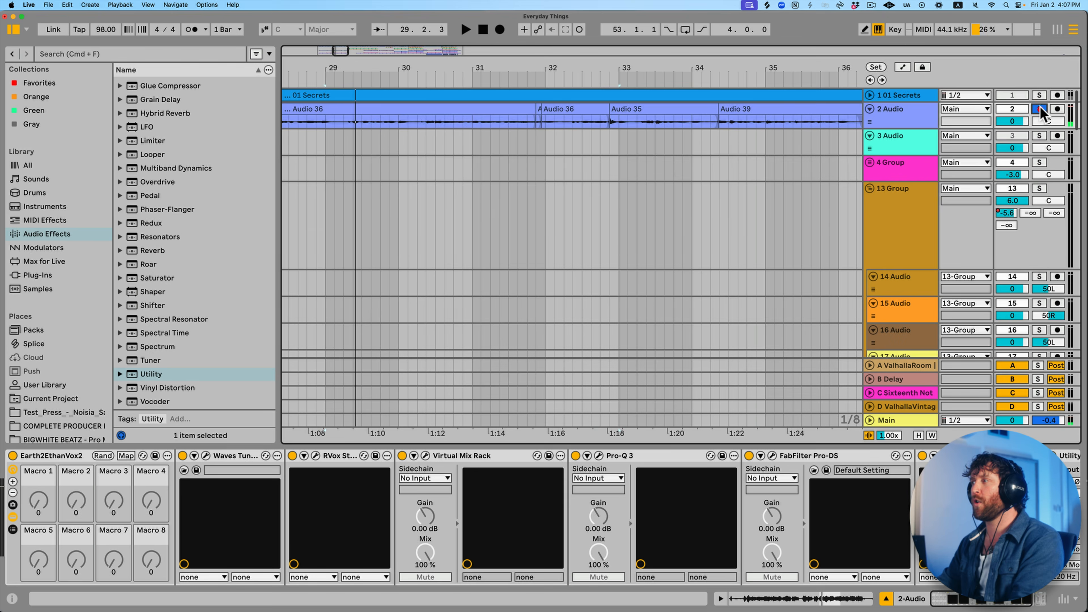
# - Play the full mix from bar 45 with no tracks soloed
pyautogui.scroll(-20, 745, 239)
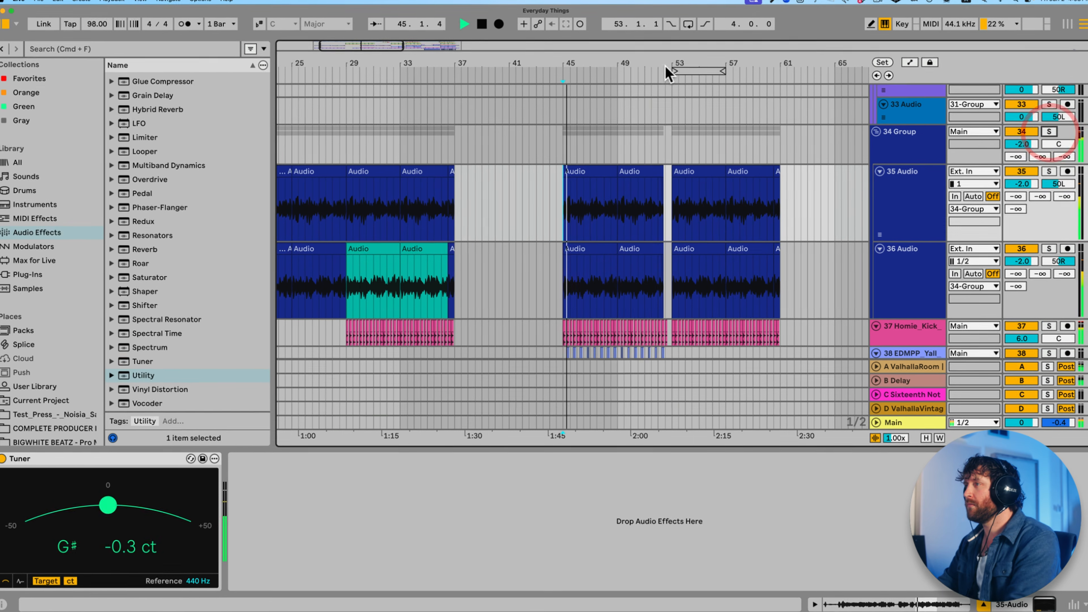
pyautogui.moveTo(663, 61); pyautogui.dragTo(663, 99)
pyautogui.scroll(-3, 665, 277)
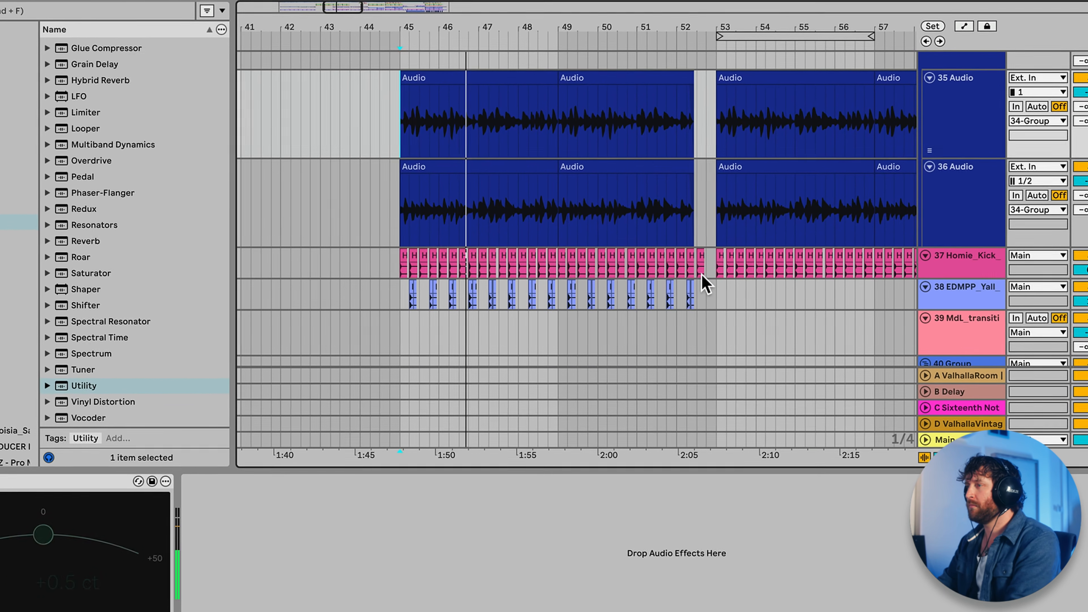
pyautogui.press('space')
# - Audition 13 Group and 34 Group individually from bar 45
pyautogui.scroll(15, 701, 275)
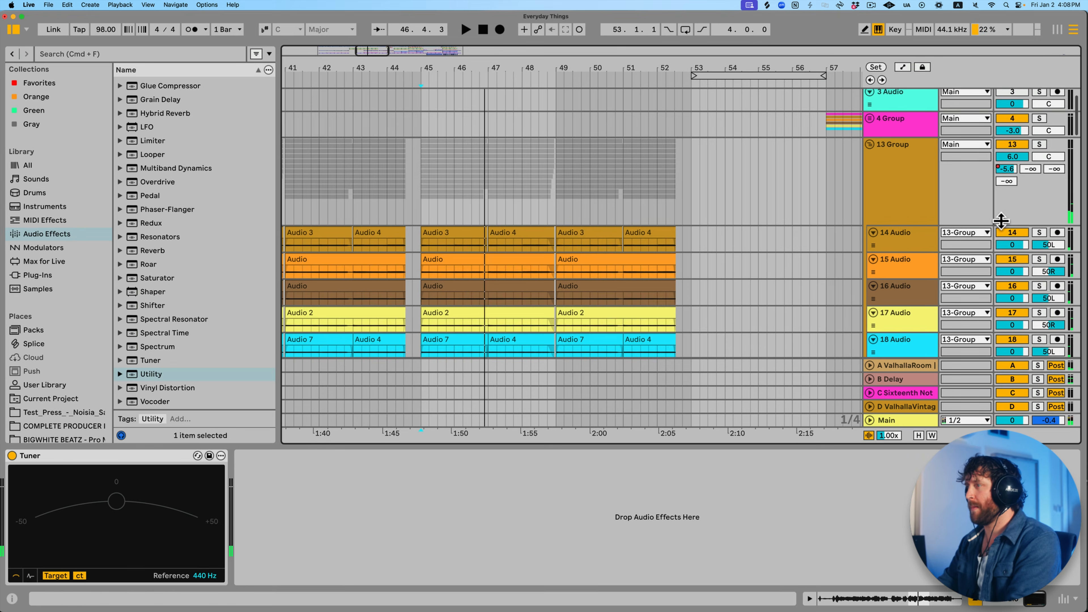
pyautogui.click(1040, 136)
pyautogui.scroll(-15, 1043, 163)
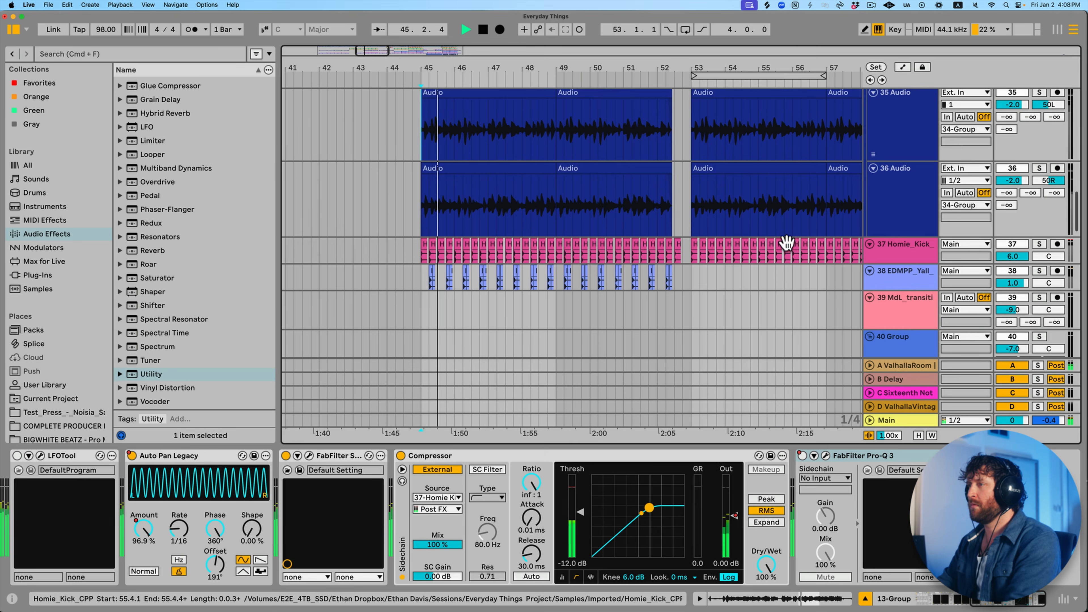
pyautogui.click(1044, 152)
pyautogui.press('space')
pyautogui.scroll(-15, 755, 210)
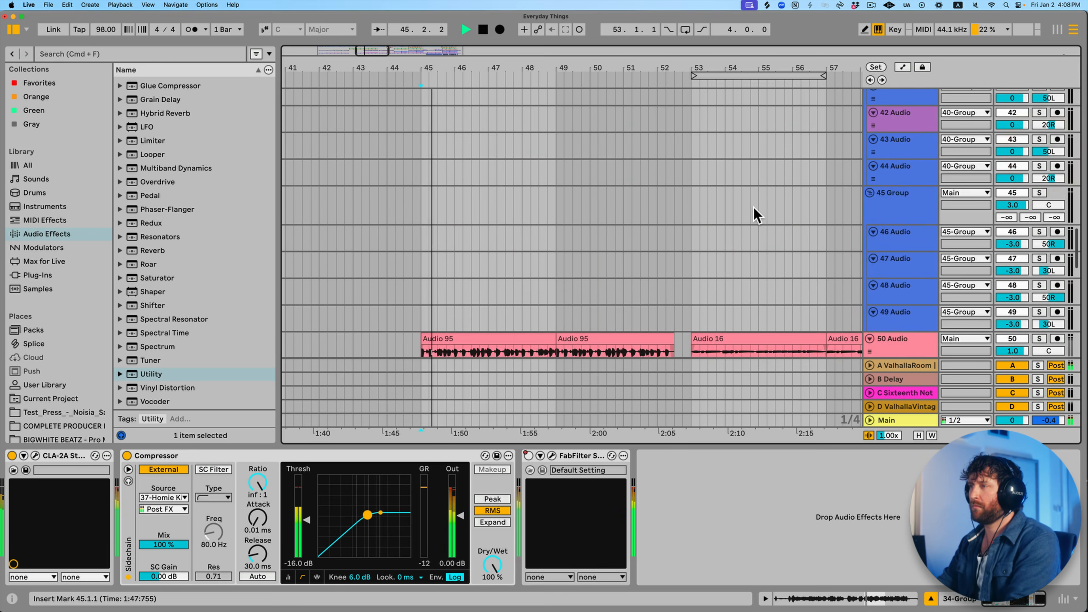
# - Audition 51 Group, the 50 Audio track and 54 Group from bar 45
pyautogui.click(1039, 170)
pyautogui.press('space')
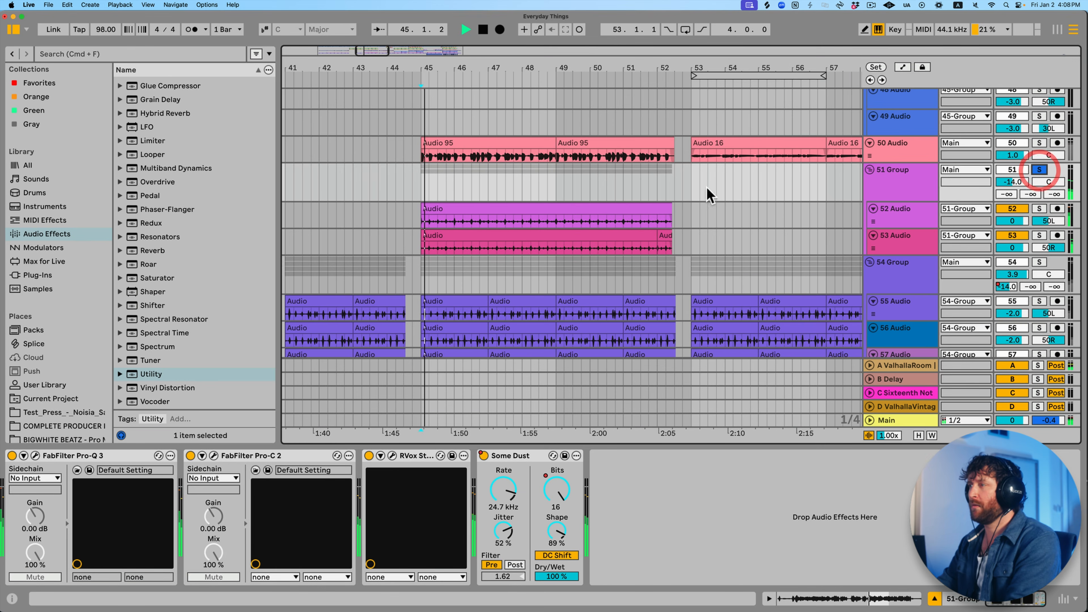
pyautogui.moveTo(547, 61); pyautogui.dragTo(605, 100)
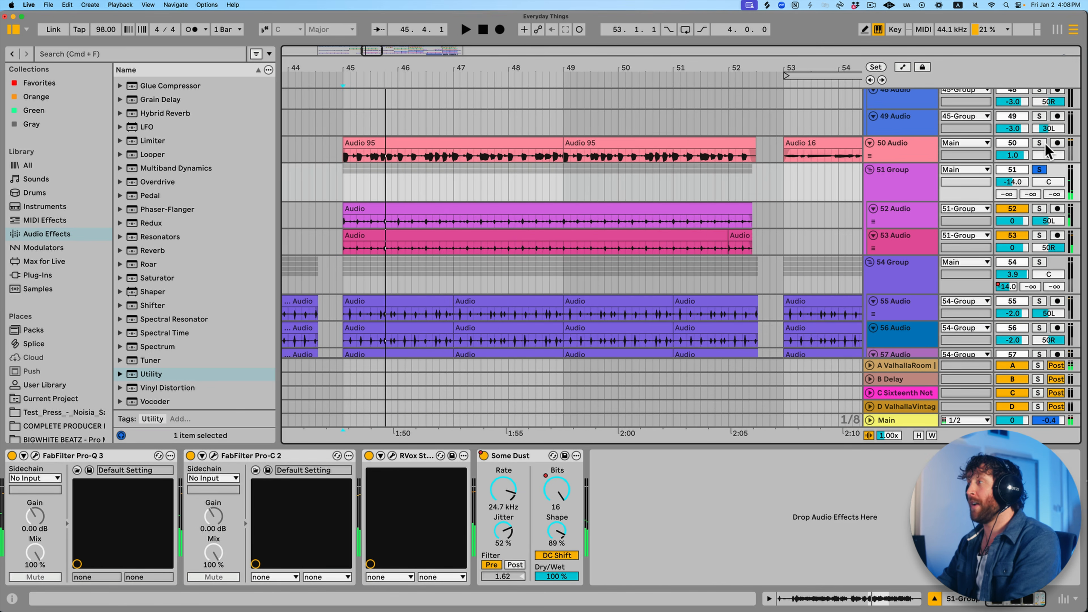
pyautogui.click(1040, 142)
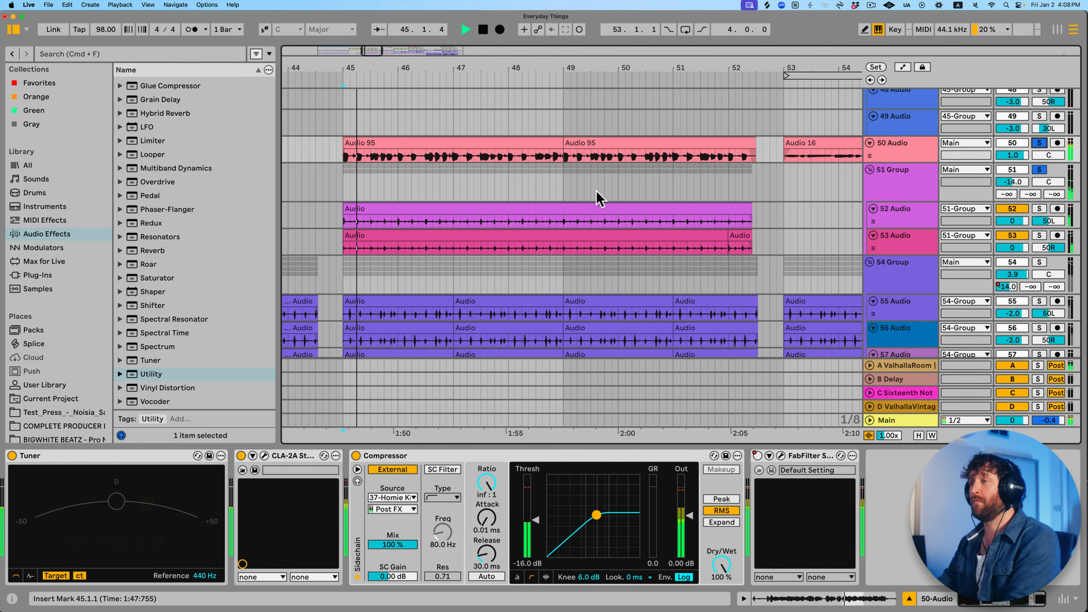
pyautogui.click(1040, 262)
# - Solo the 37 Homie_Kick and 38 EDMPP drum tracks together and play them from bar 45
pyautogui.scroll(10, 697, 236)
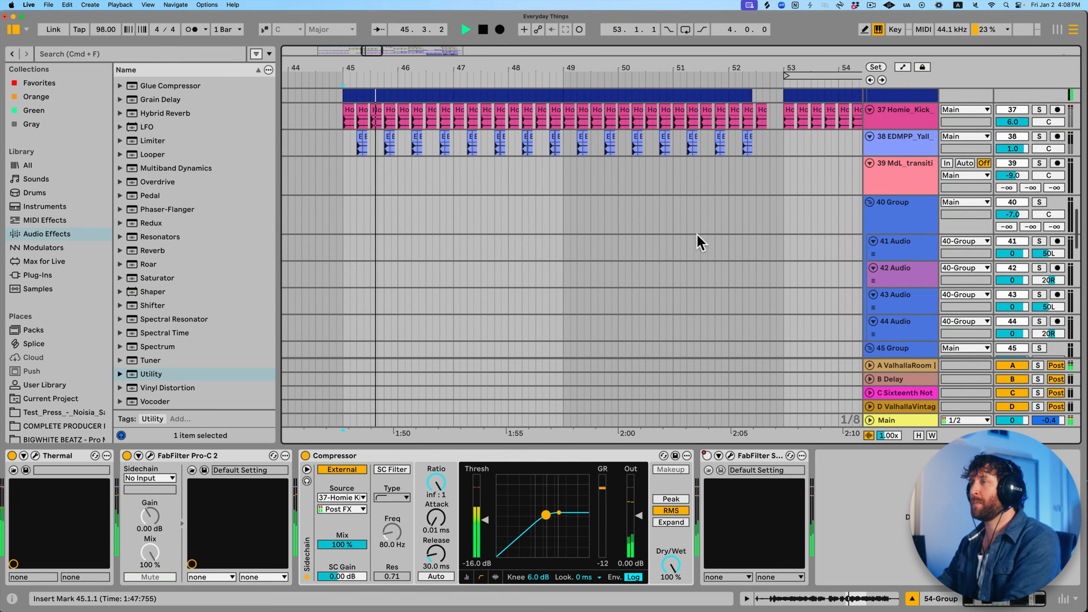
pyautogui.scroll(4, 707, 243)
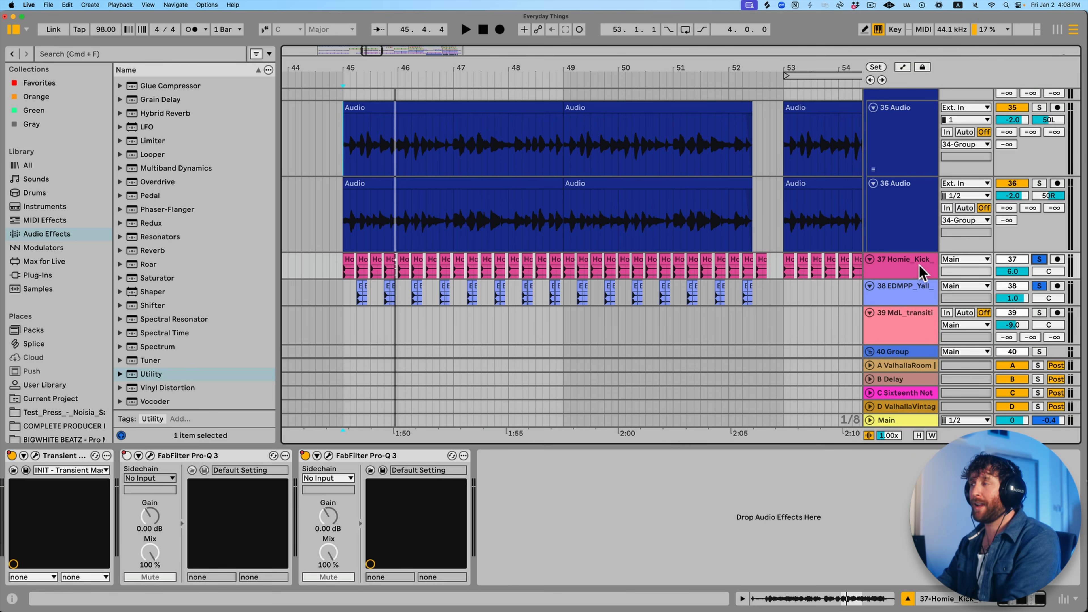
pyautogui.press('space')
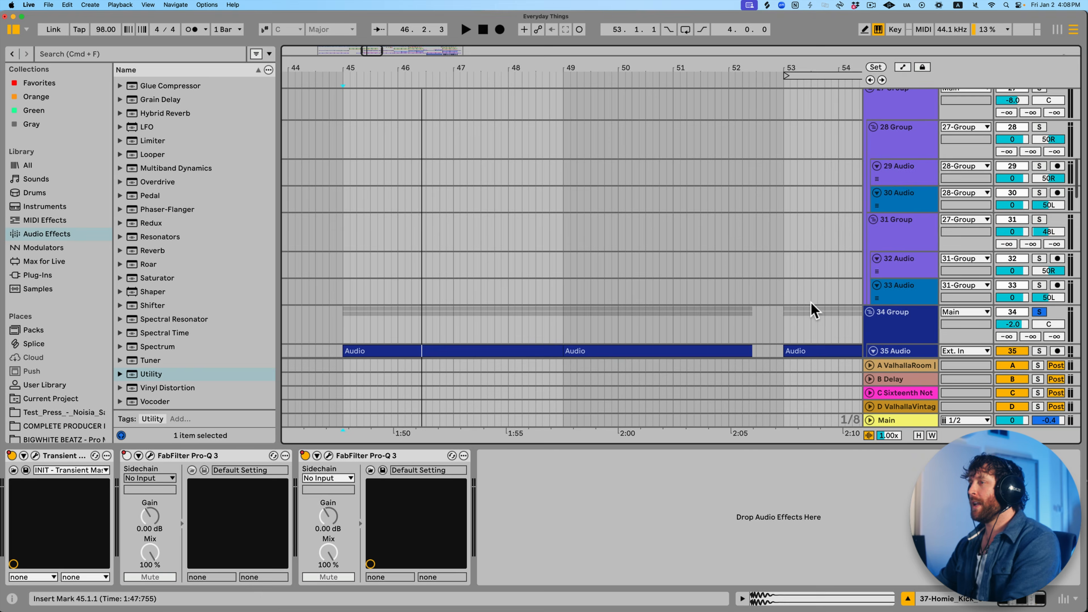
# - Add a Chorus-Ensemble effect after the Tuner on the 35 Audio track
pyautogui.scroll(10, 814, 310)
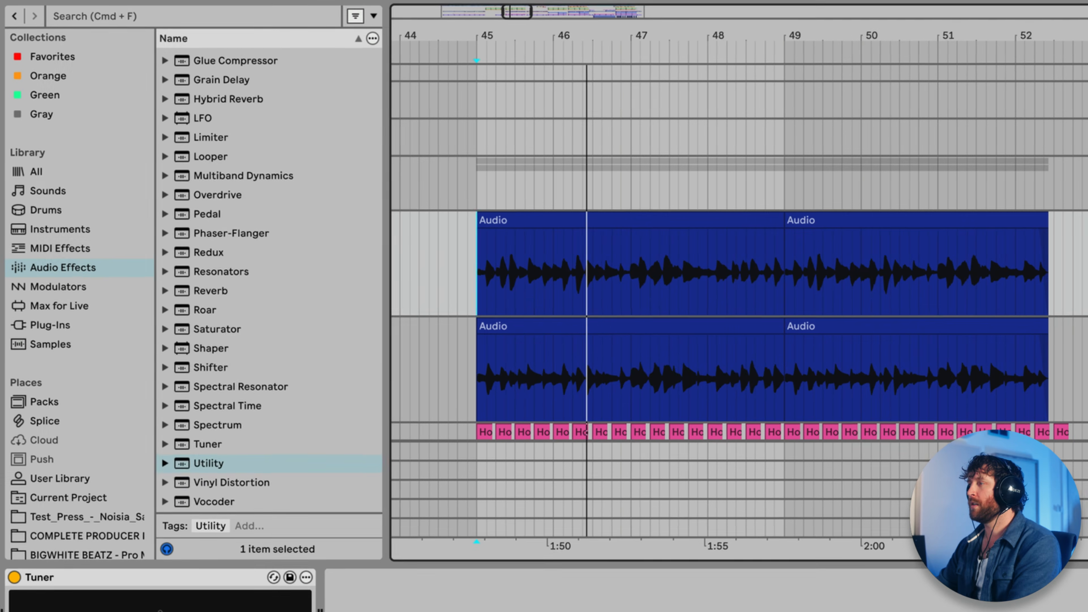
pyautogui.scroll(5, 141, 174)
pyautogui.scroll(4, 198, 185)
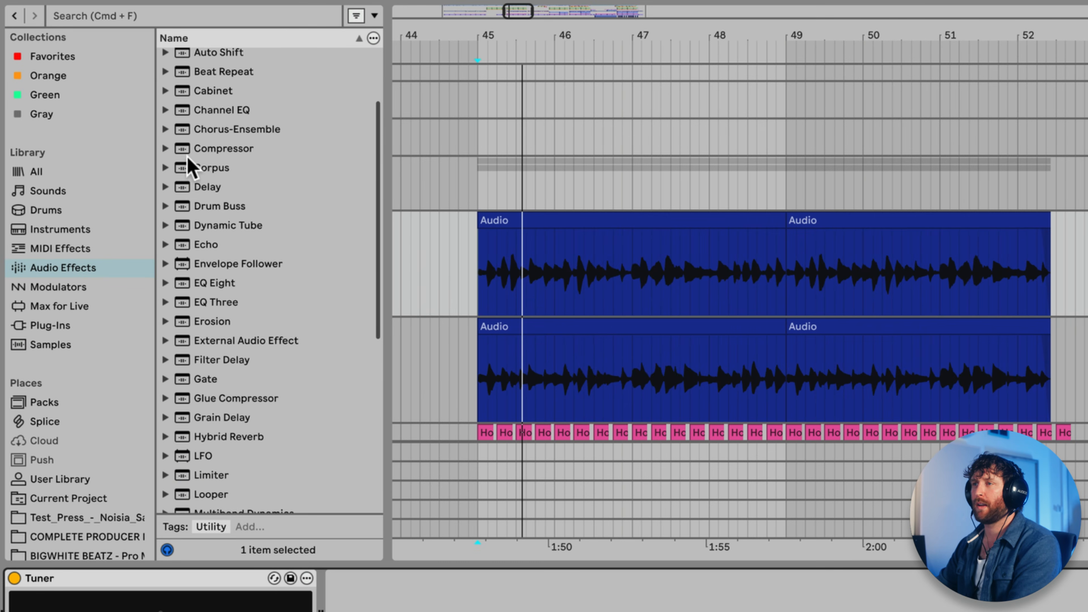
pyautogui.moveTo(177, 129); pyautogui.dragTo(462, 579)
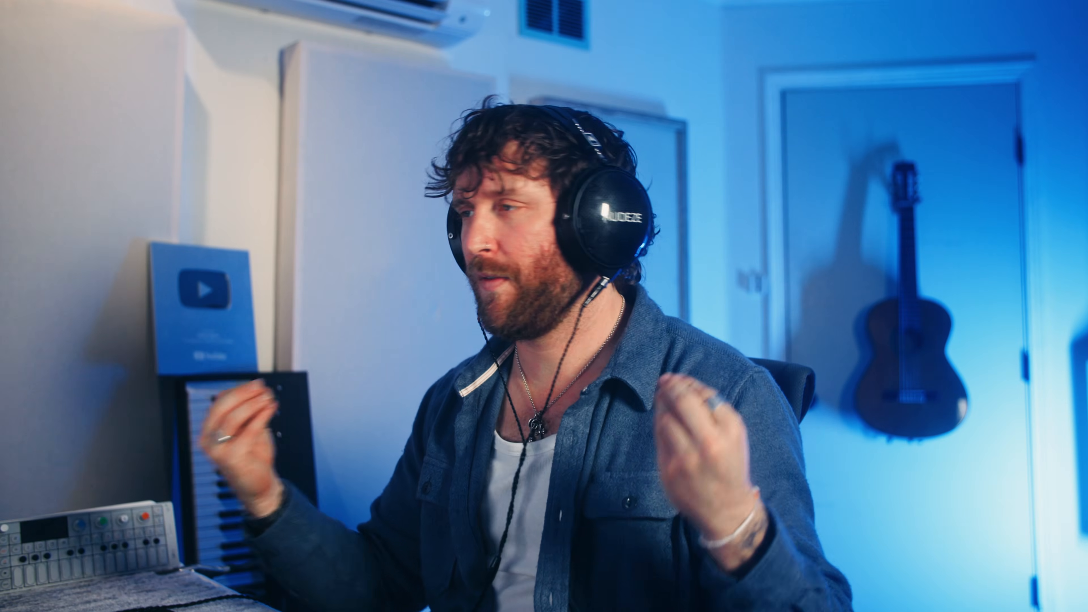
# - Replace the Chorus-Ensemble on the 35 Audio track with a Delay effect
pyautogui.click(455, 575)
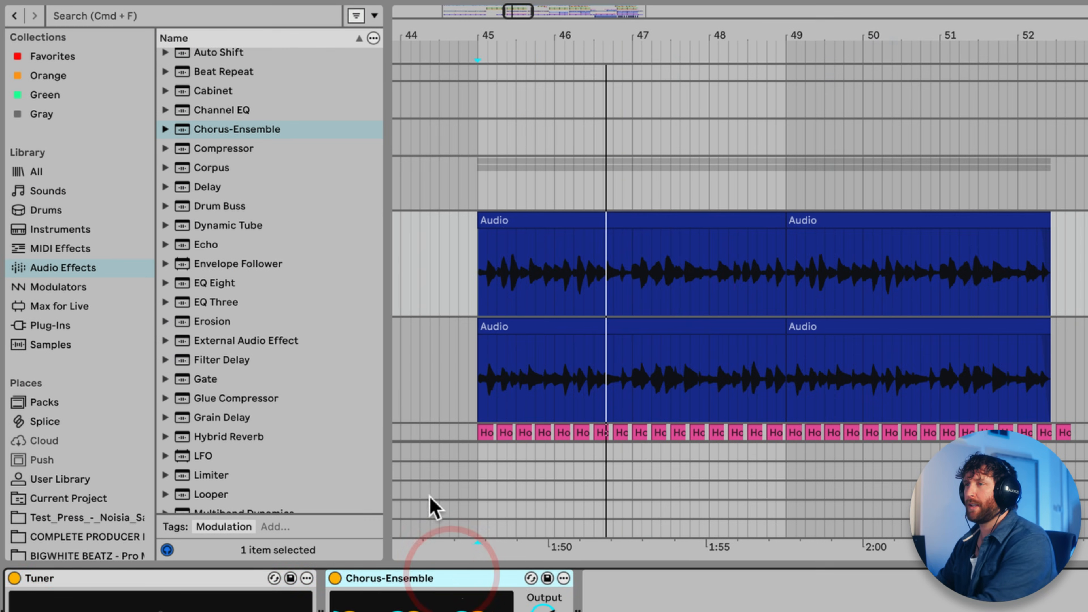
pyautogui.press('Delete')
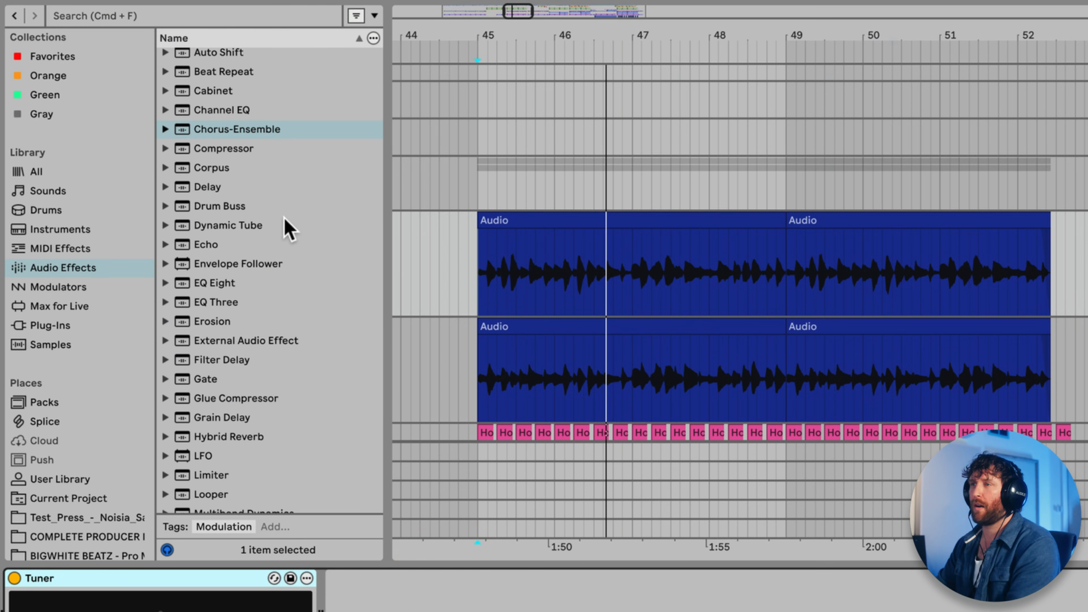
pyautogui.moveTo(207, 187); pyautogui.dragTo(440, 611)
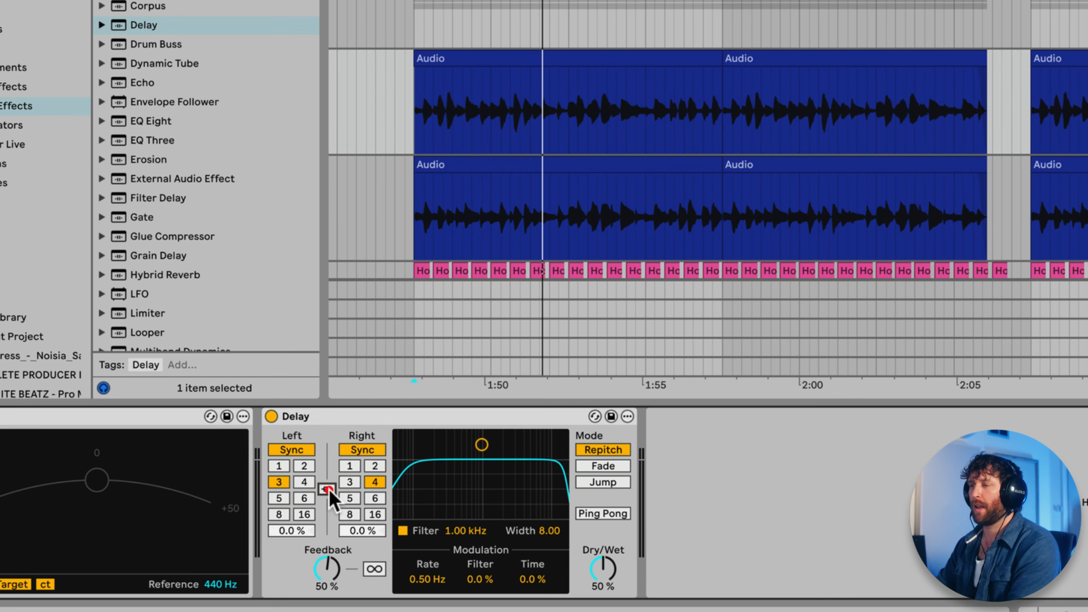
# - Unlink the Delay's channels in Time mode, with 1.08 ms left, 13.5 ms right, 0% feedback and 100% dry/wet
pyautogui.click(362, 450)
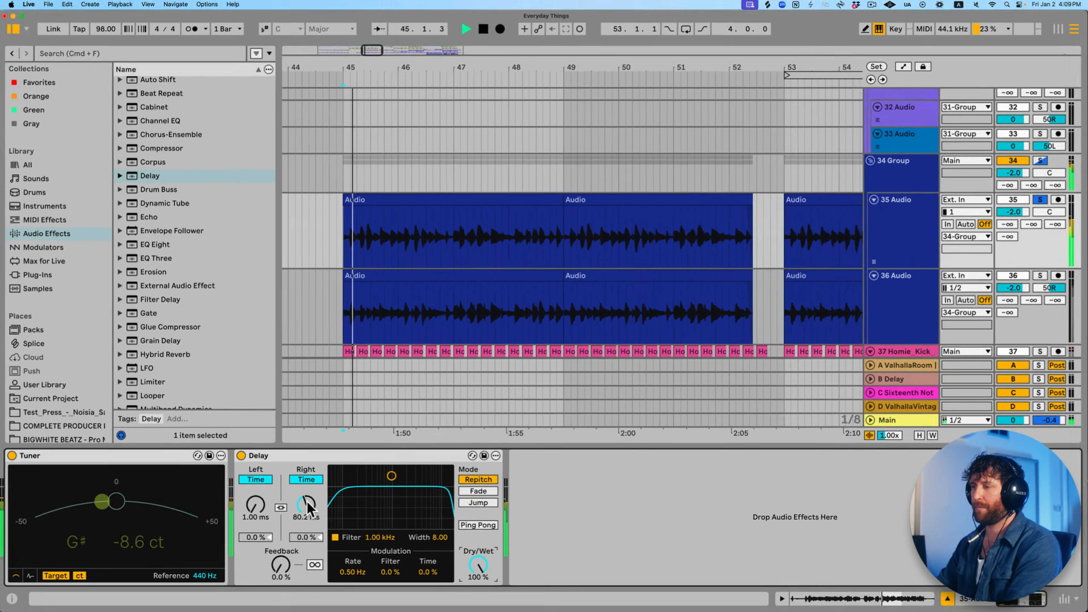
pyautogui.moveTo(364, 484); pyautogui.dragTo(303, 497)
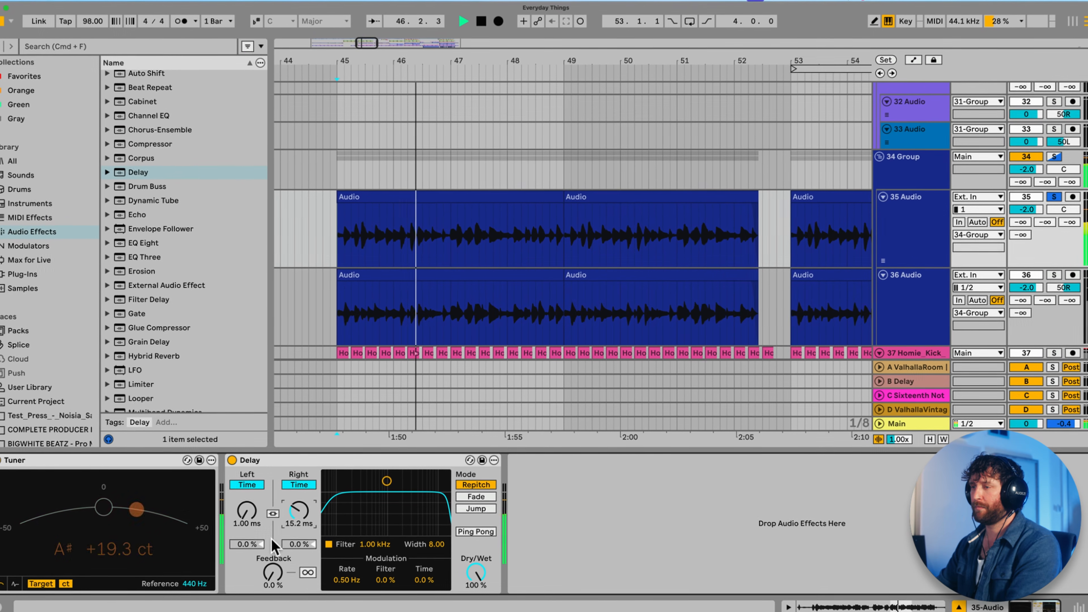
pyautogui.moveTo(247, 514); pyautogui.dragTo(247, 481)
pyautogui.moveTo(300, 511); pyautogui.dragTo(300, 485)
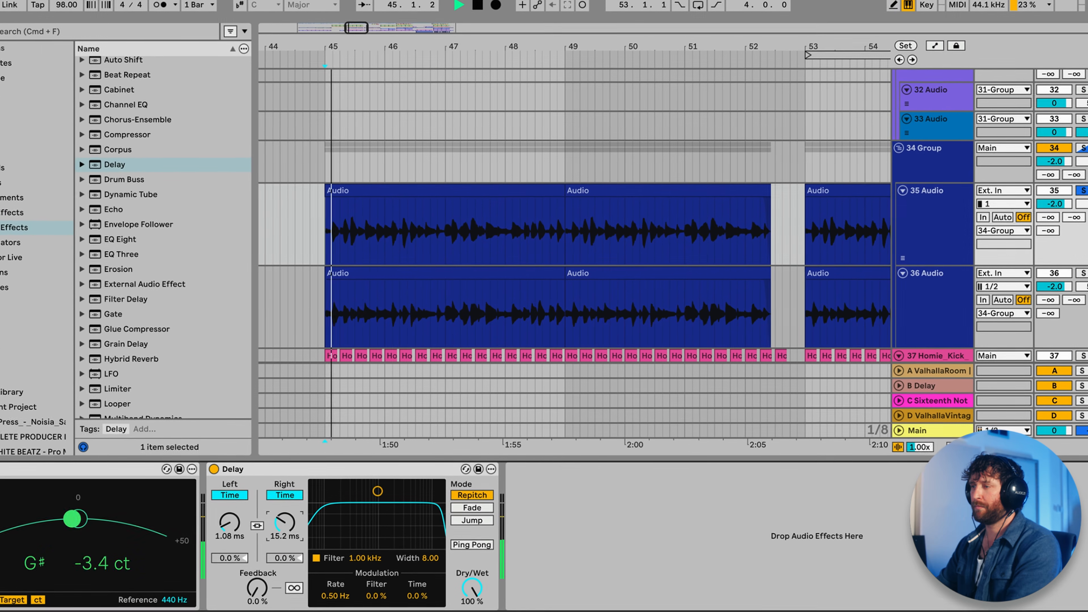
# - Try the Delay's Fade mode with Ping Pong enabled while the 35 Audio track plays
pyautogui.click(472, 508)
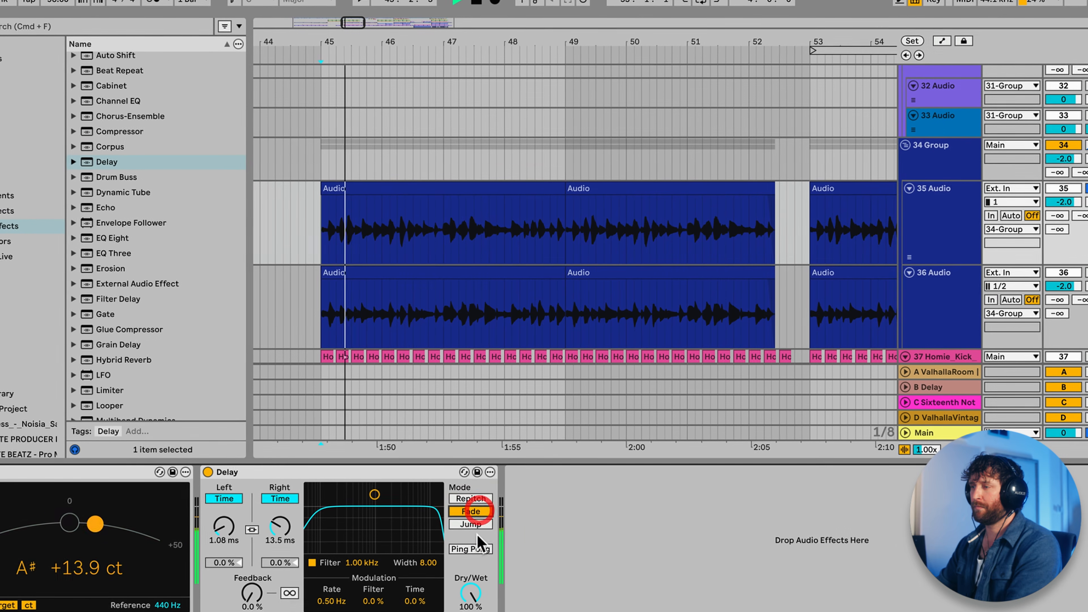
pyautogui.click(476, 548)
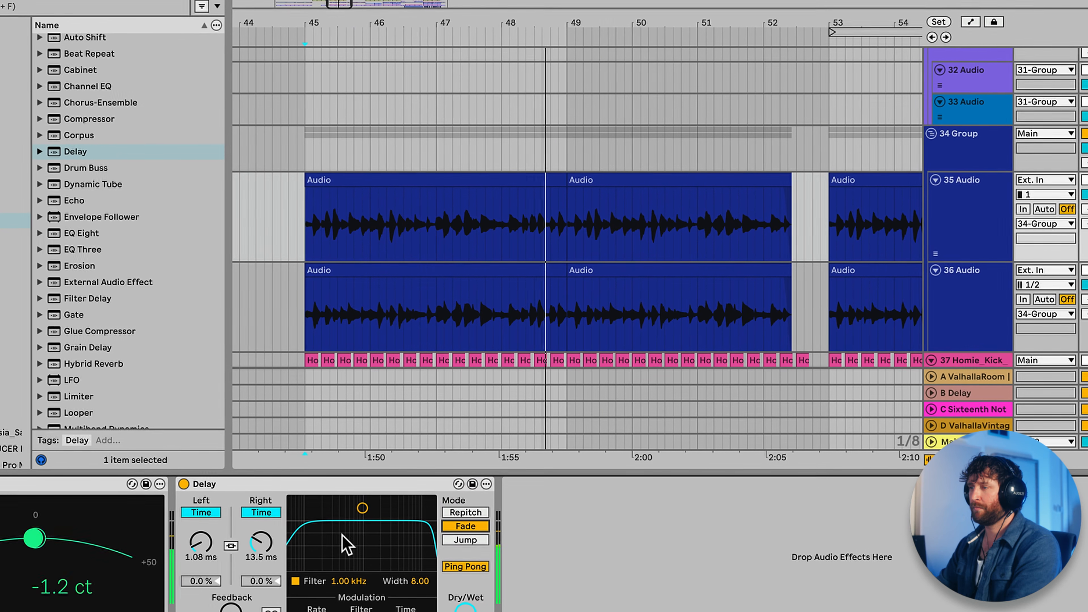
pyautogui.click(467, 542)
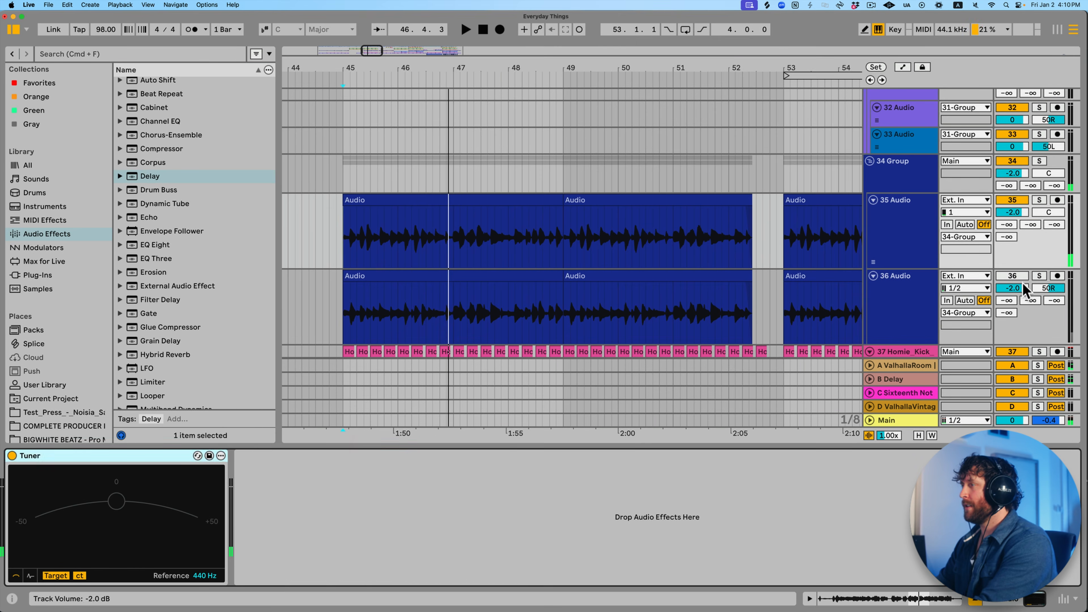
# - Reactivate the 36 Audio track, pan 35 Audio to 50L and play the doubles in the mix from bar 45
pyautogui.click(1018, 275)
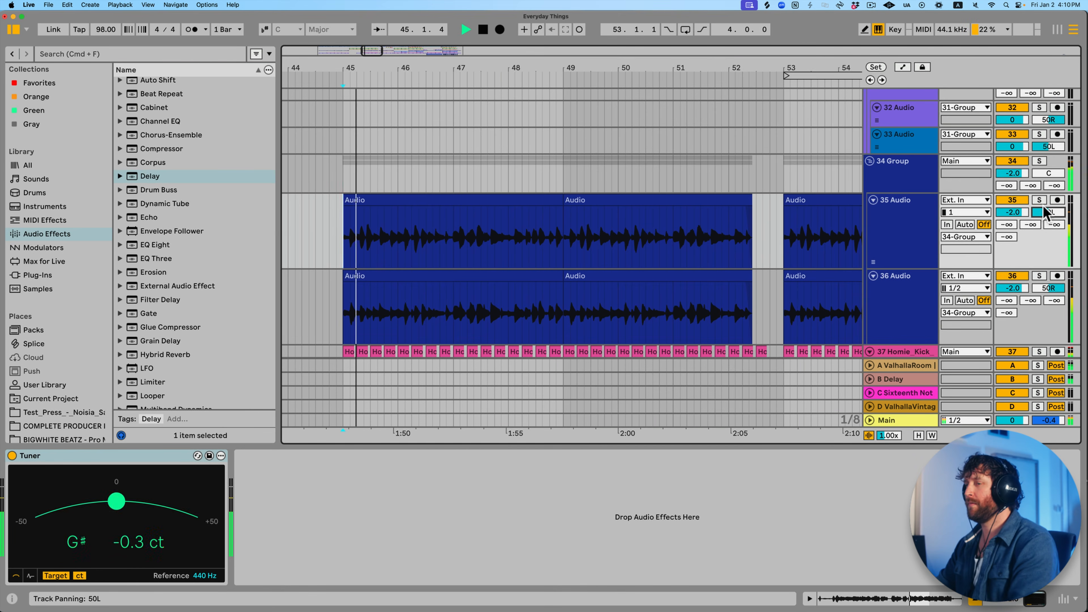
pyautogui.click(897, 167)
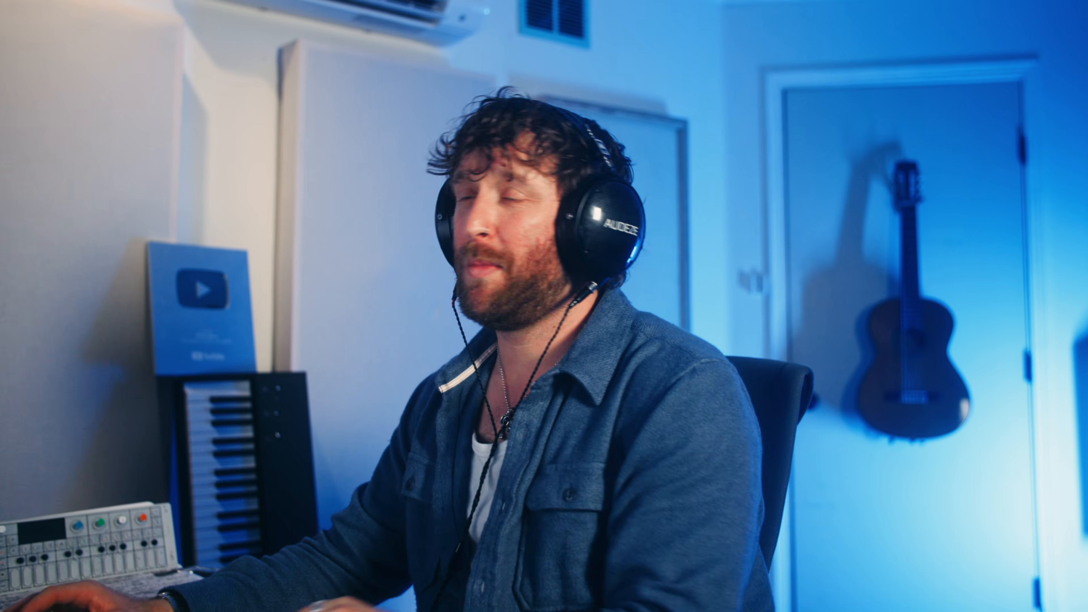